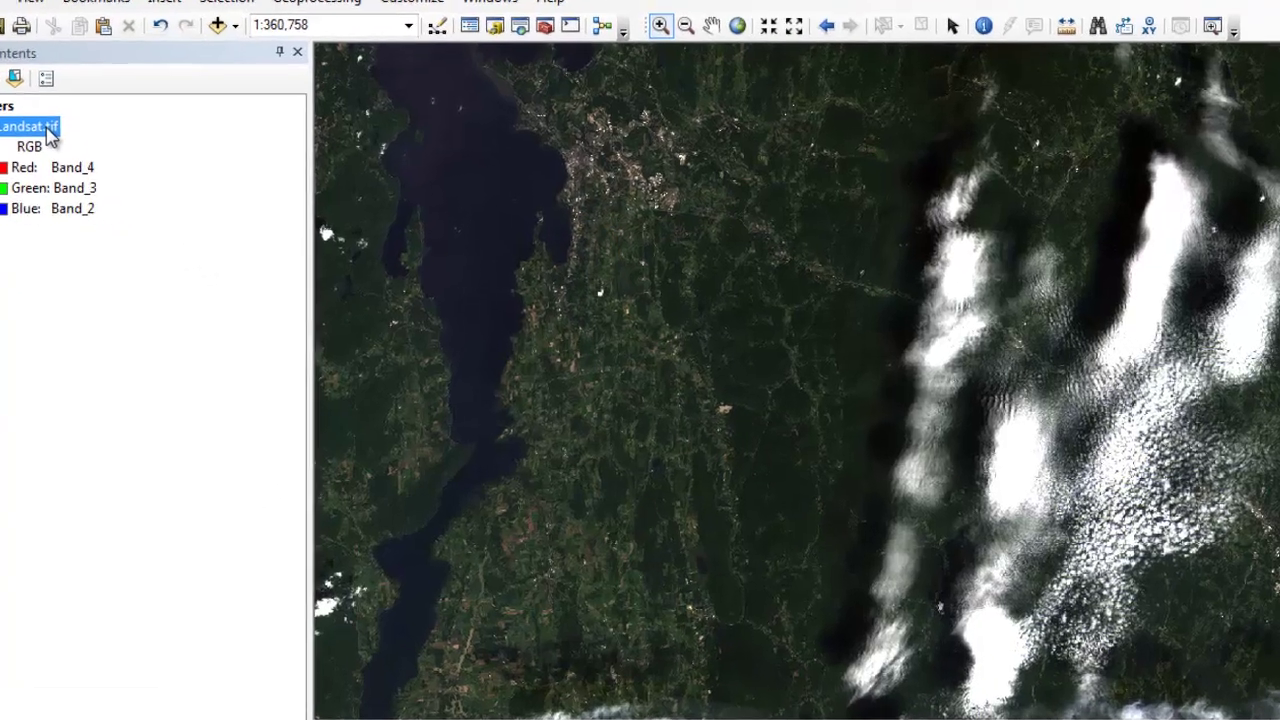
Step: Render Landsat.tif with Band_5 as red, Band_4 as green and Band_3 as blue
double_click(112, 154)
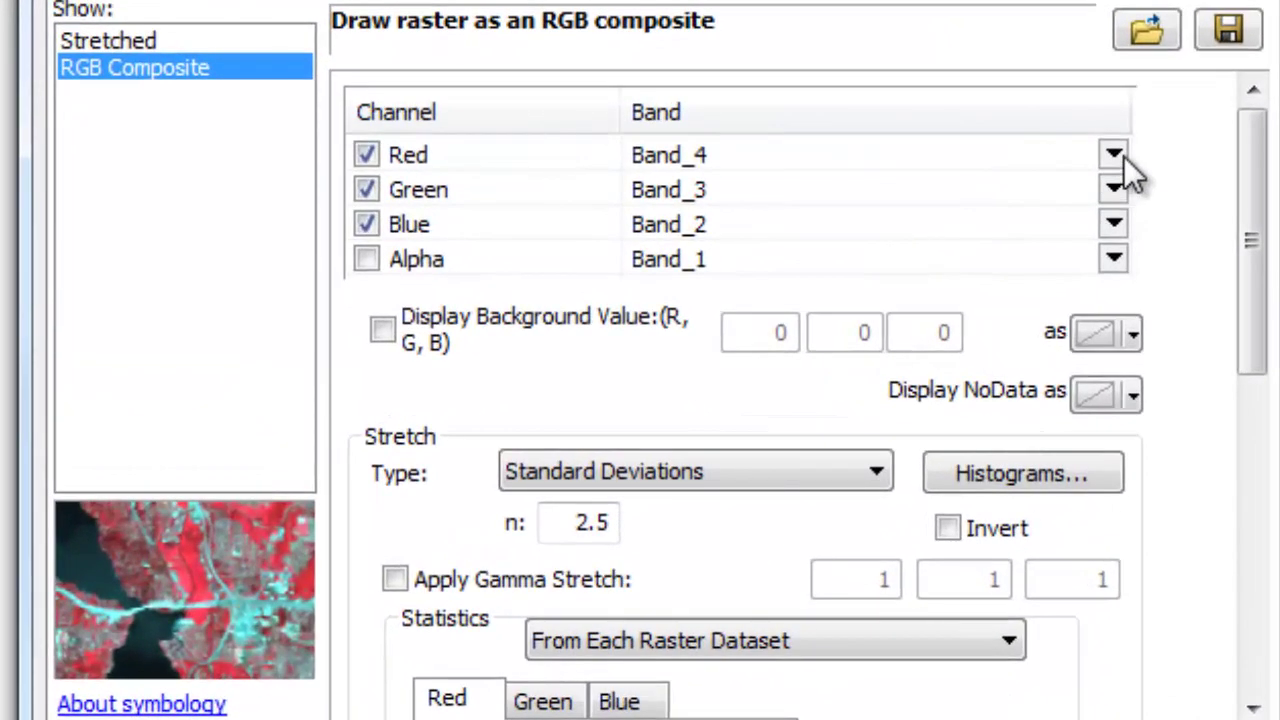
left_click(1088, 165)
left_click(963, 349)
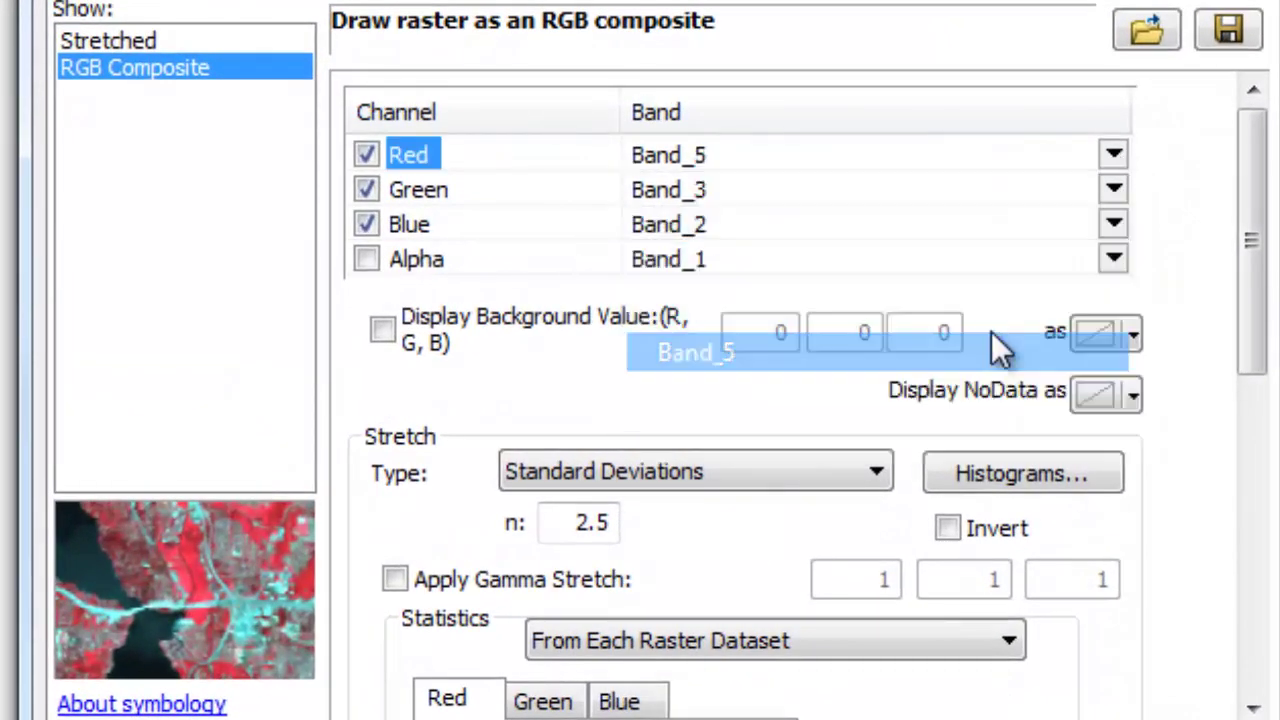
left_click(1112, 190)
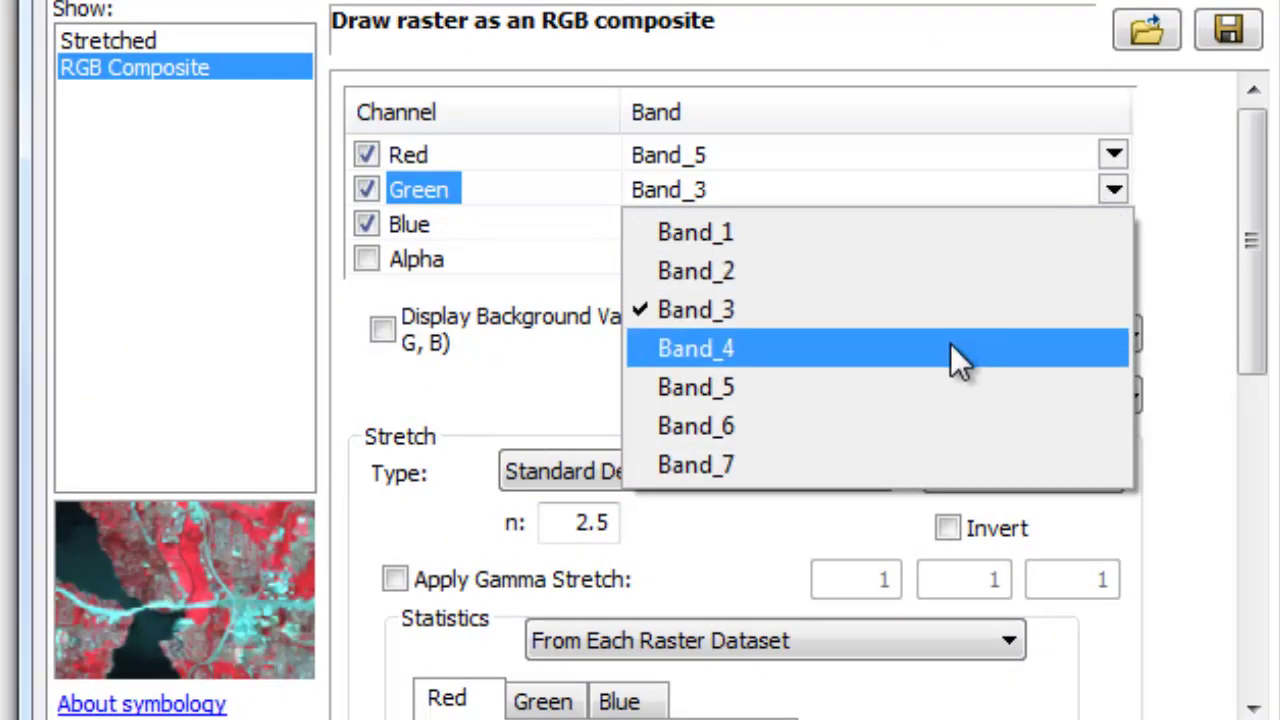
left_click(950, 343)
left_click(1112, 224)
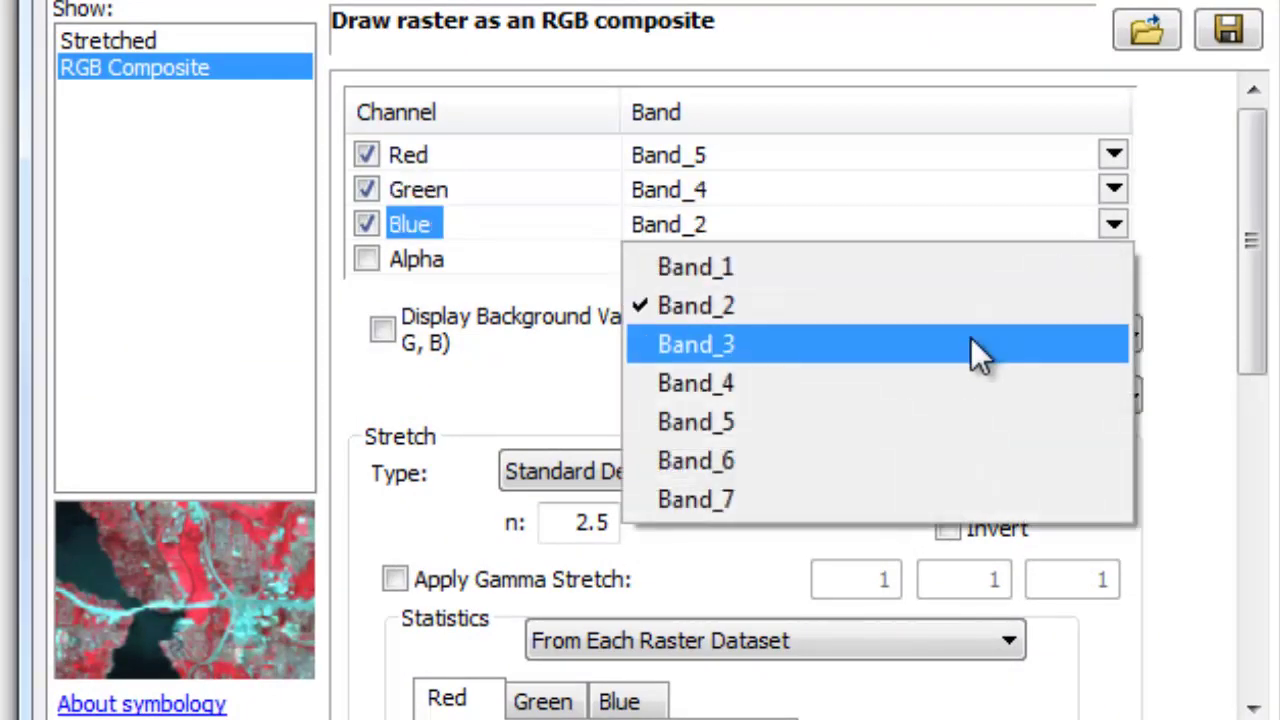
left_click(970, 345)
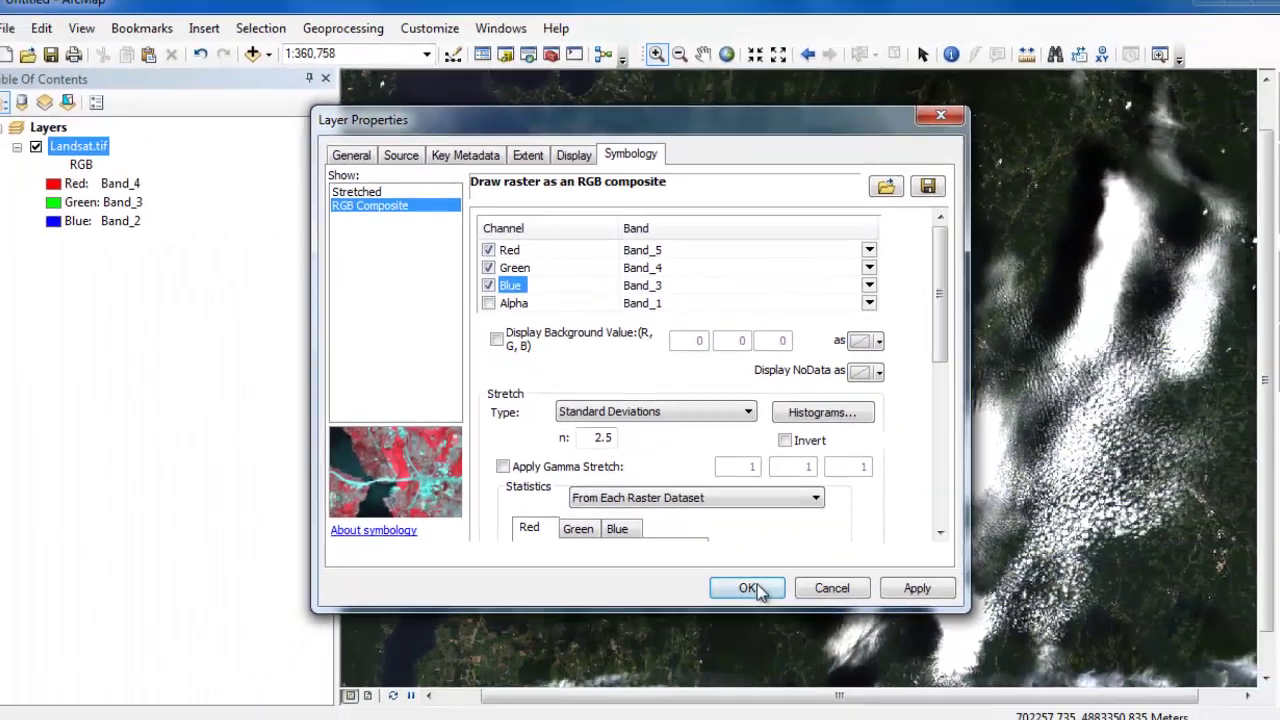
left_click(785, 657)
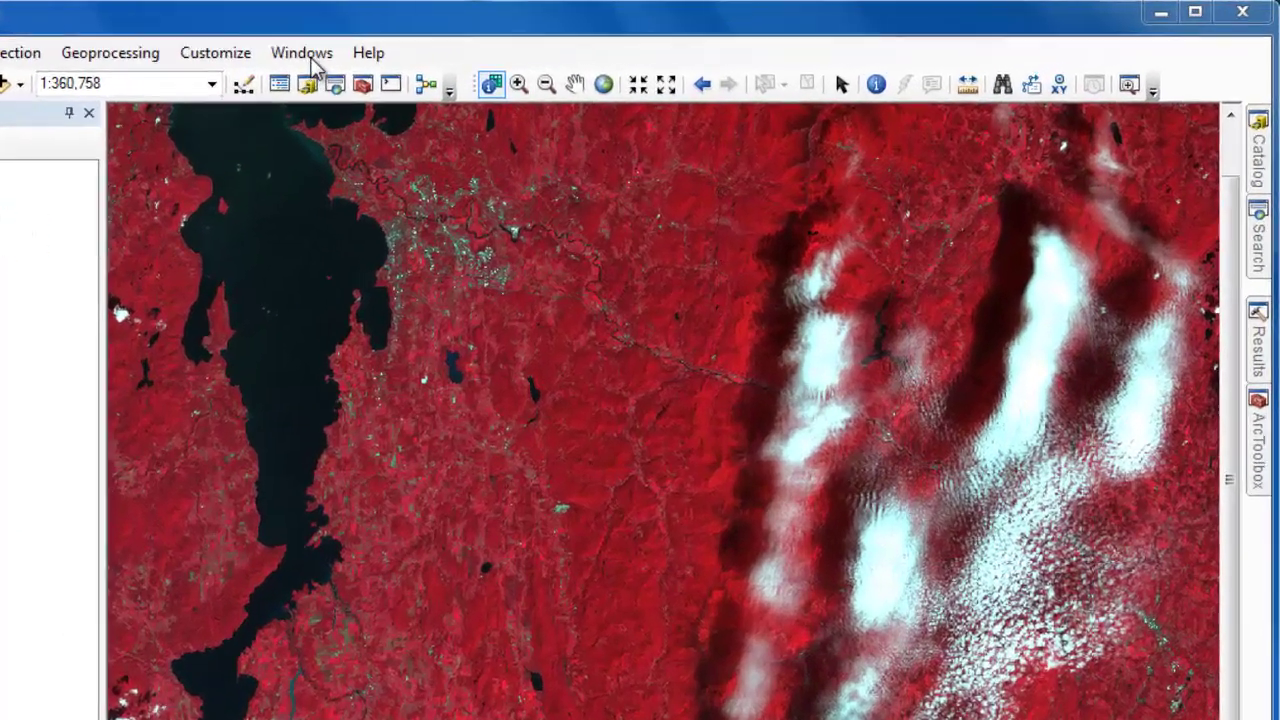
Step: Open the Image Analysis window and check Landsat.tif
left_click(512, 44)
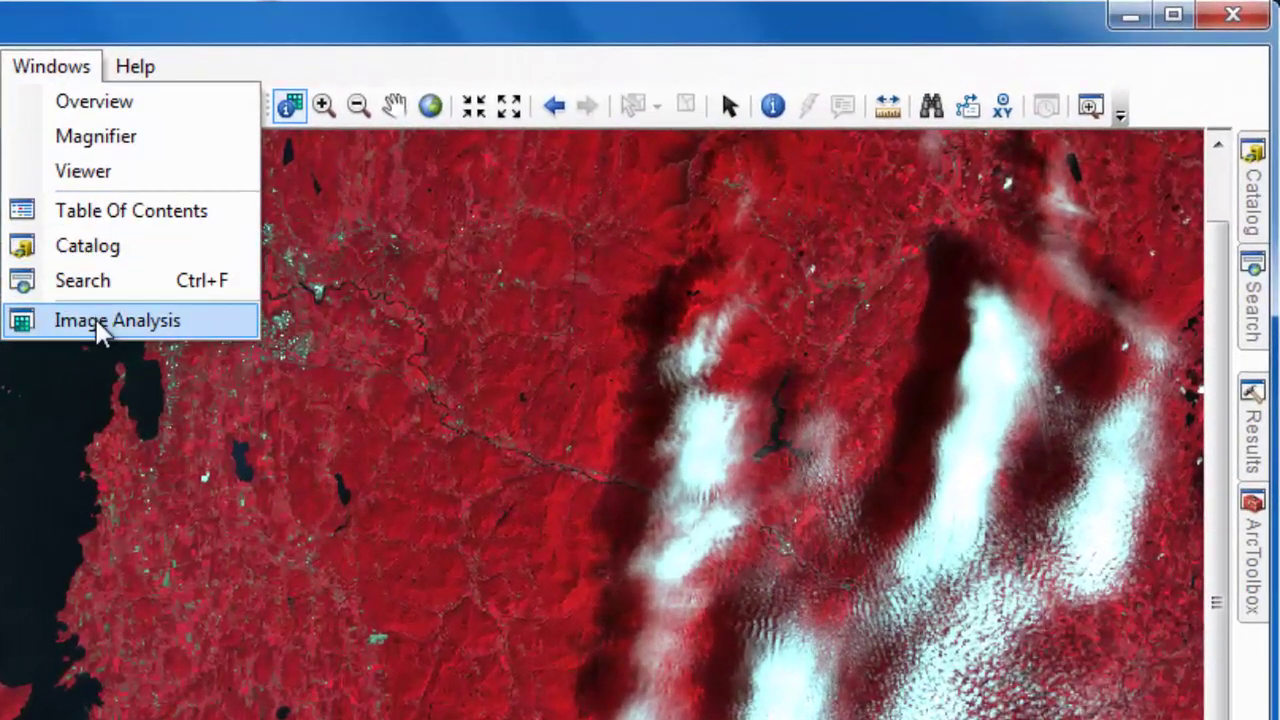
left_click(100, 322)
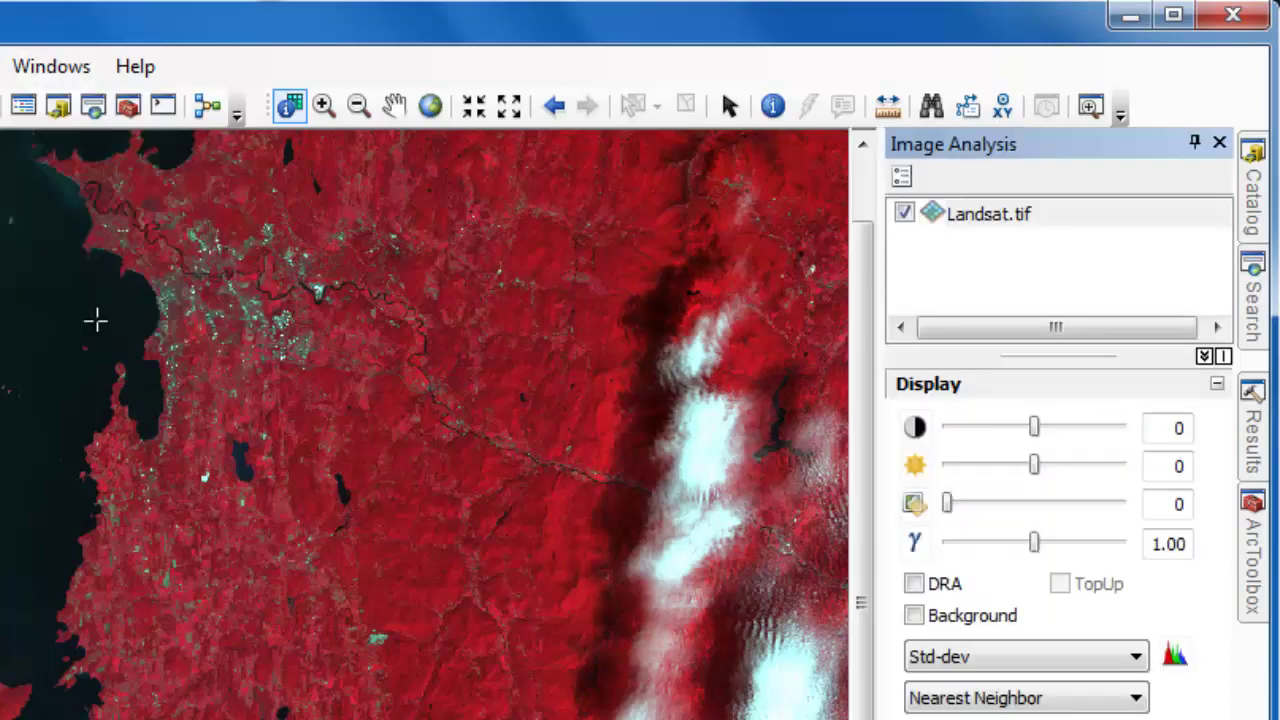
left_click(906, 214)
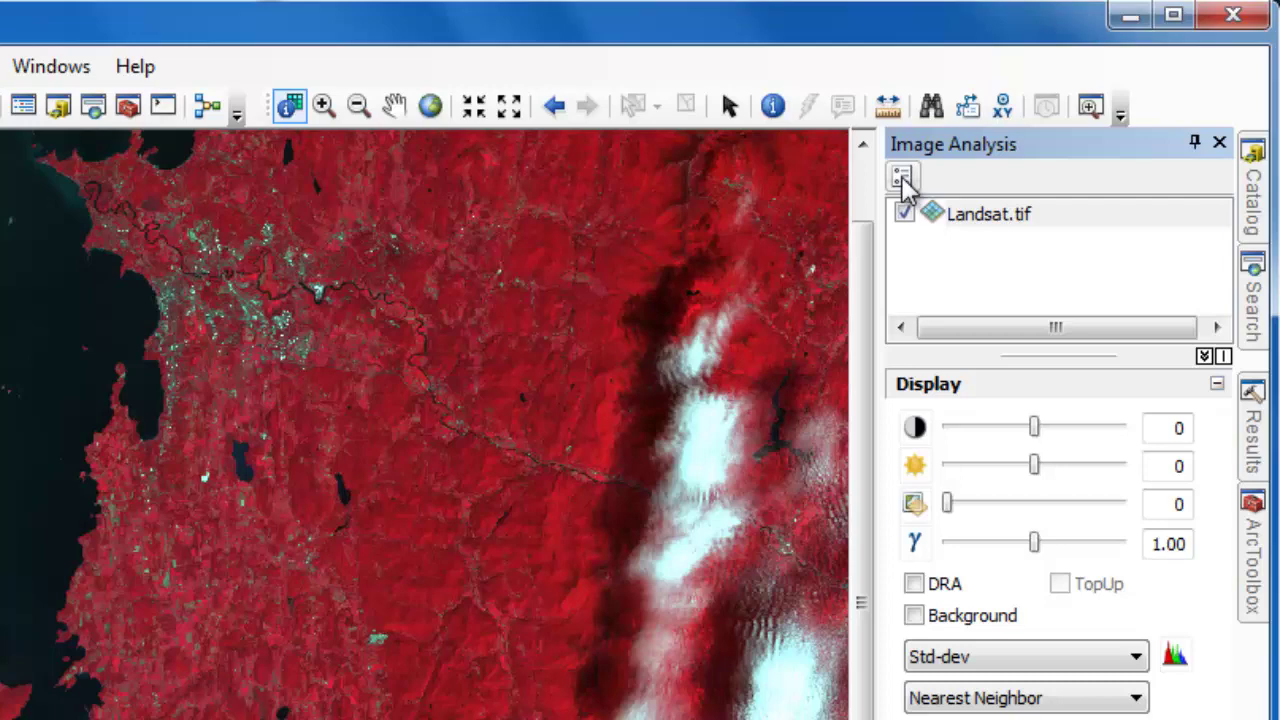
Step: In Image Analysis Options, disable Use Wavelength, enable Scientific Output, set Red band 4, Infrared band 5
left_click(902, 179)
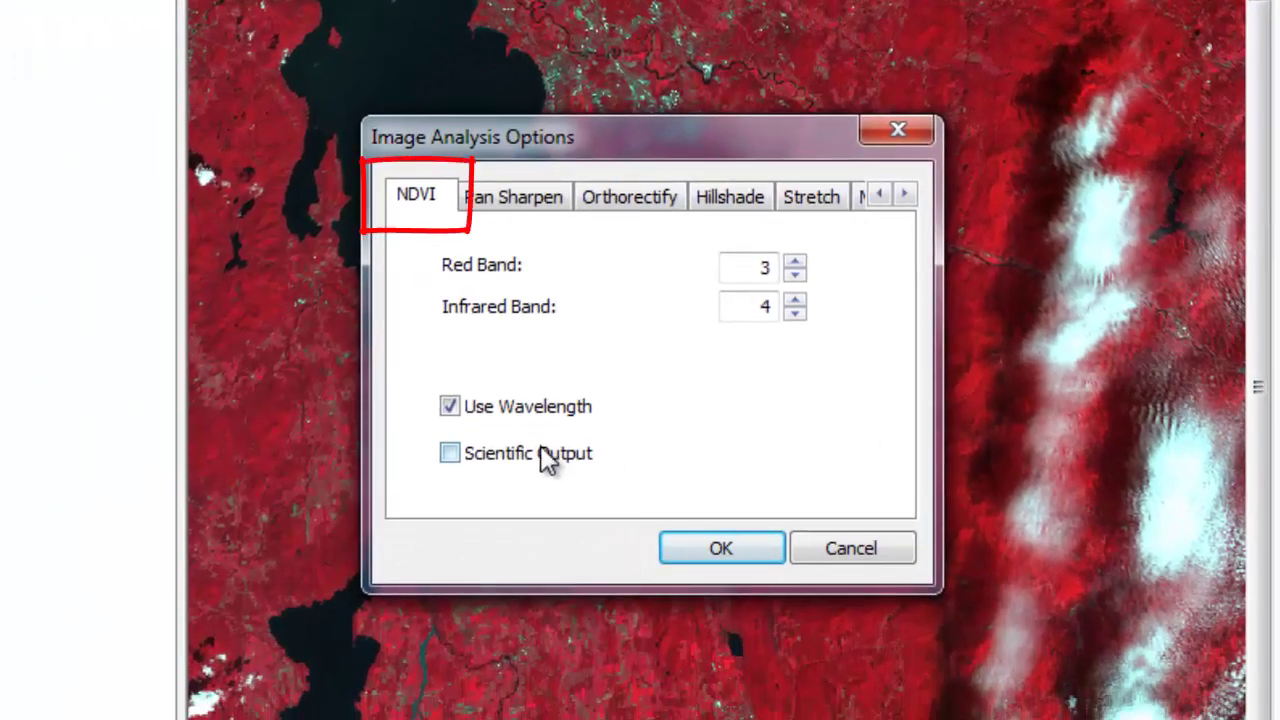
left_click(452, 408)
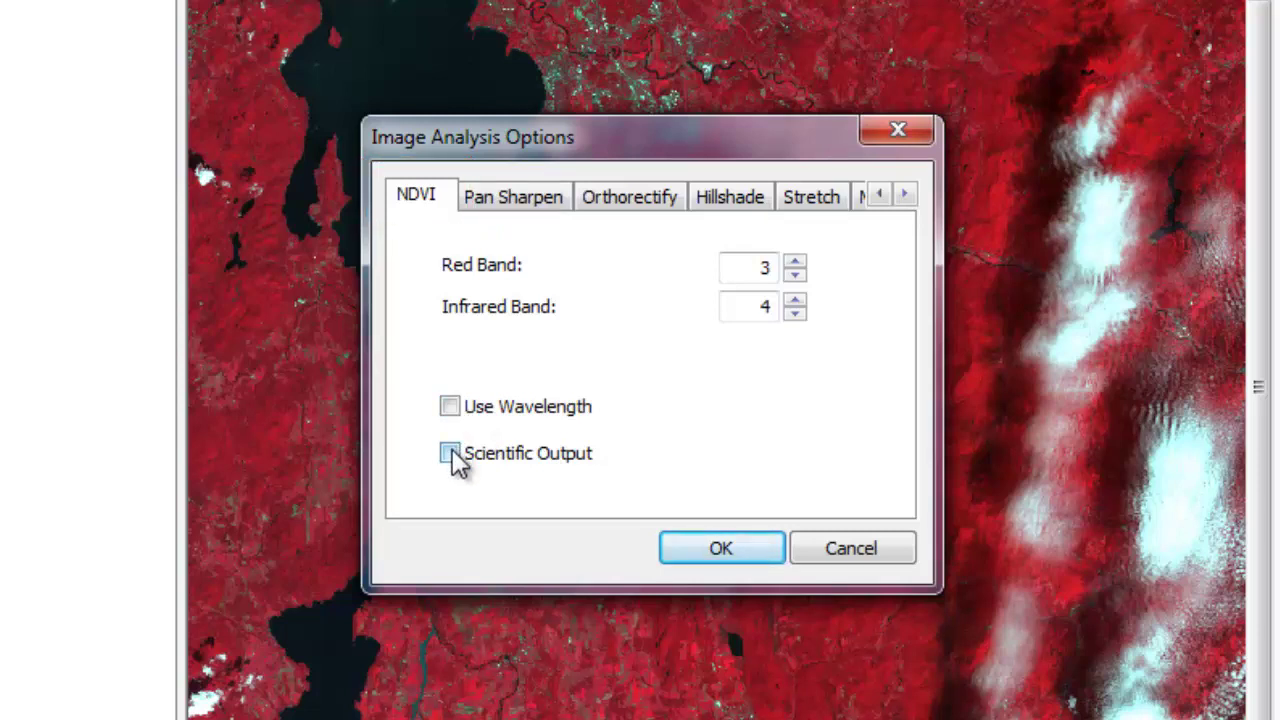
left_click(450, 455)
left_click(795, 301)
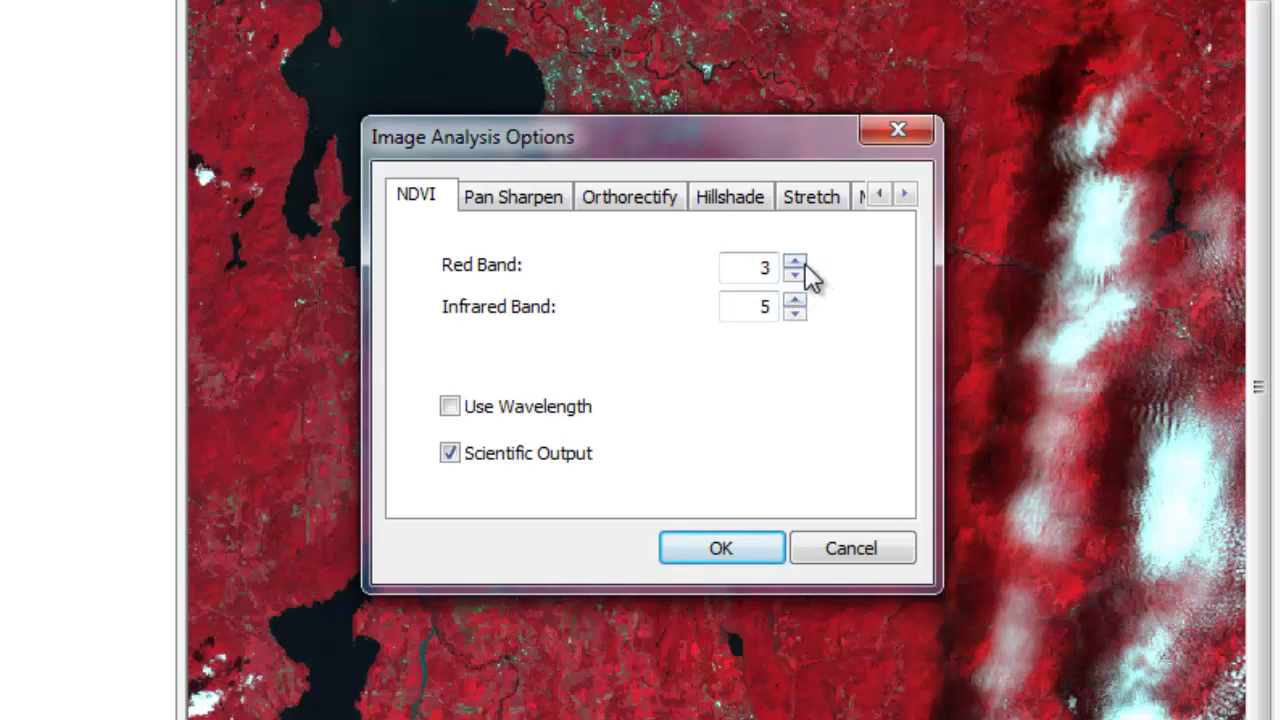
left_click(795, 262)
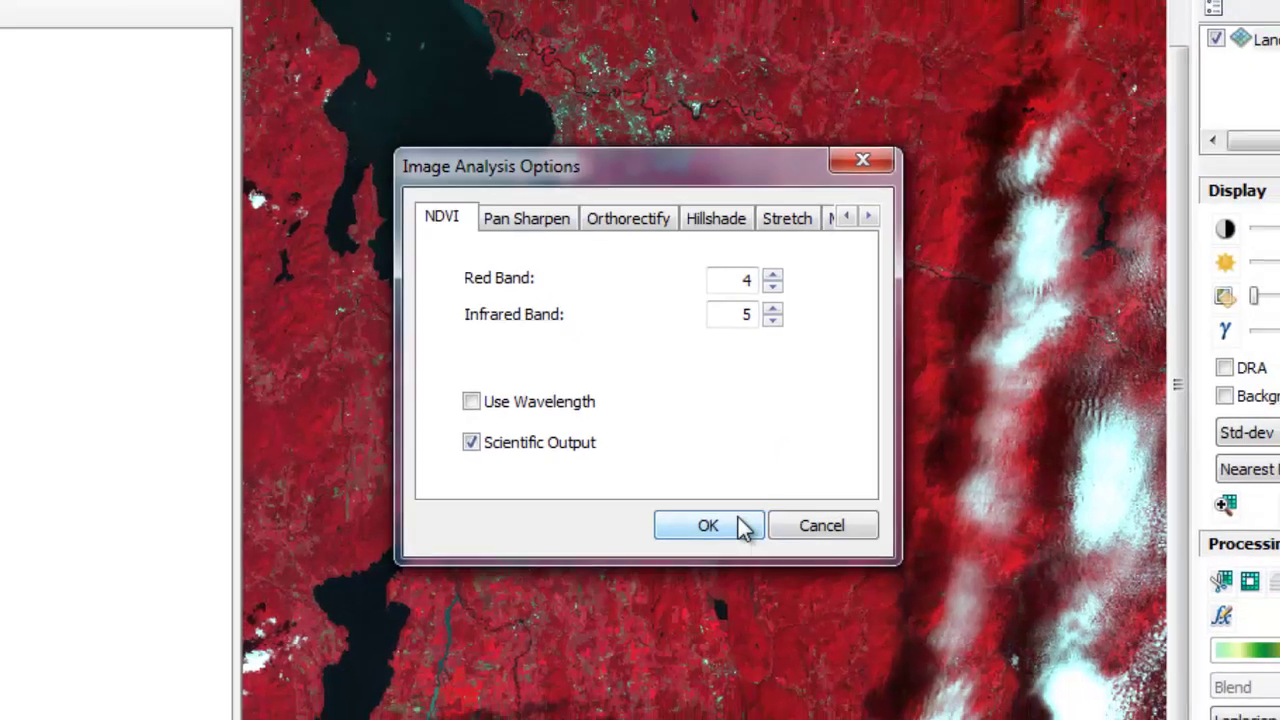
Step: Confirm the NDVI options and run NDVI on Landsat.tif, producing NDVI_Landsat.tif (-0.1462 to 0.634095)
left_click(757, 550)
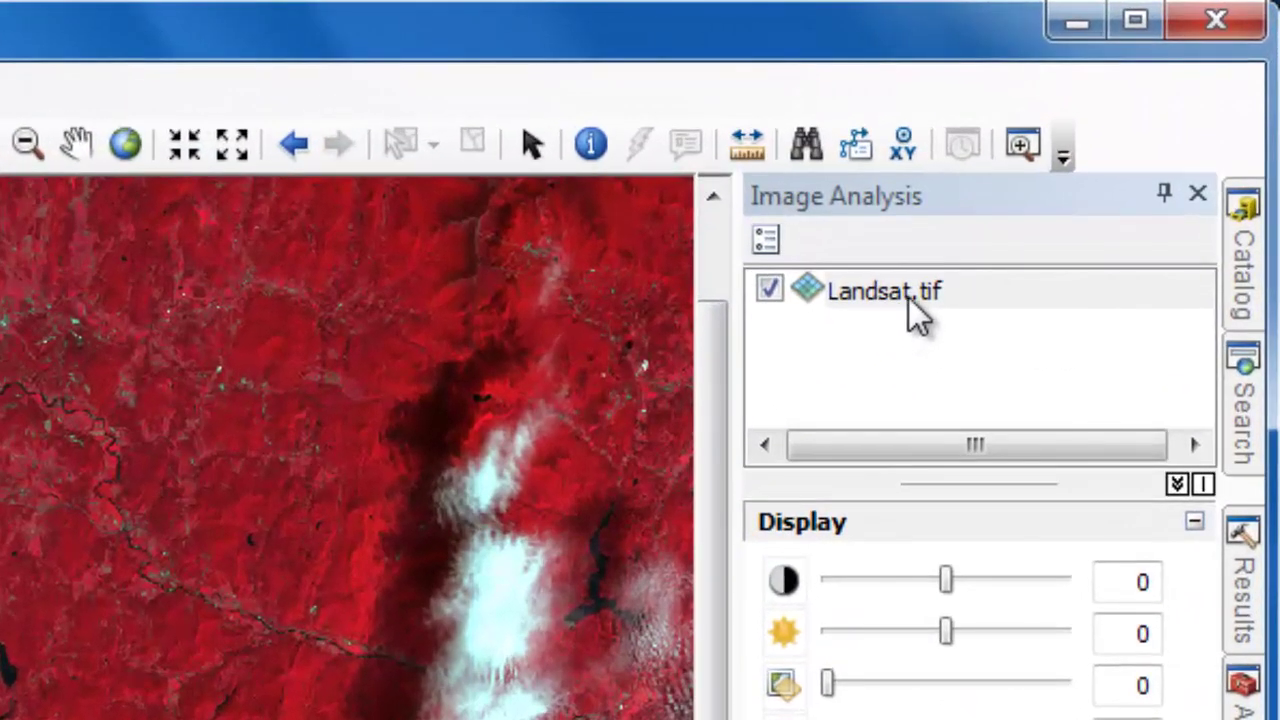
left_click(908, 297)
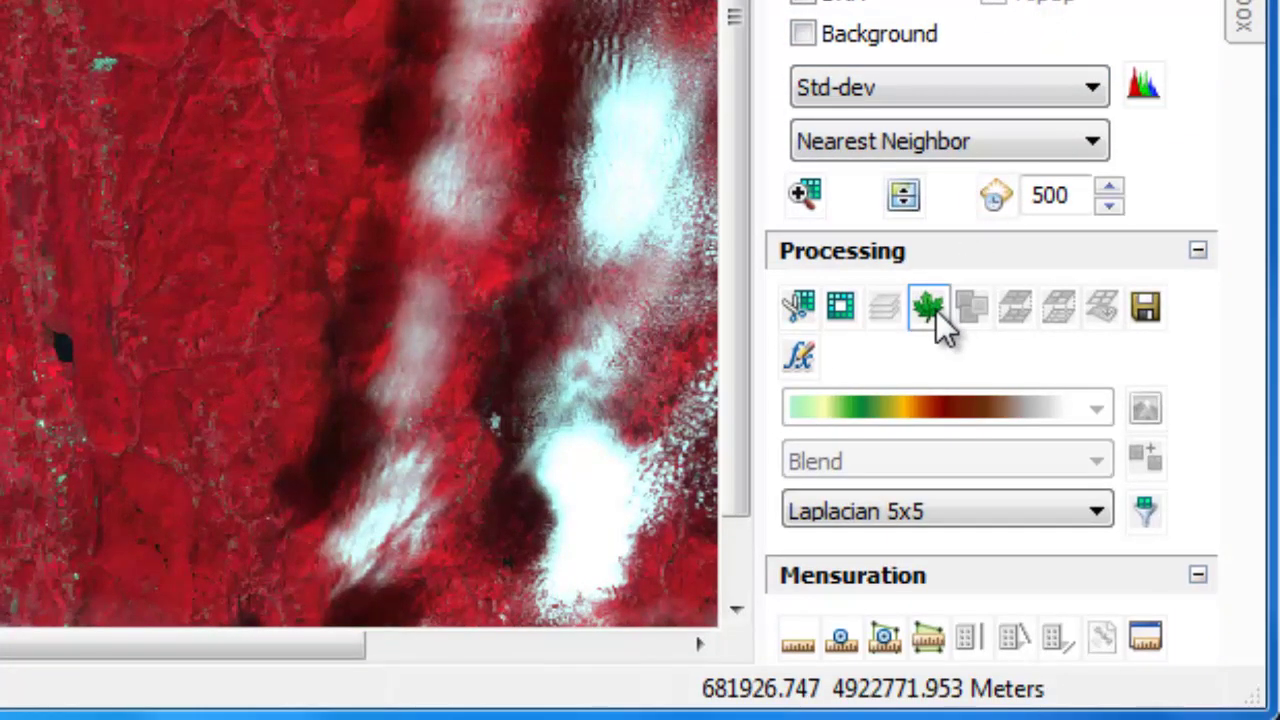
left_click(930, 309)
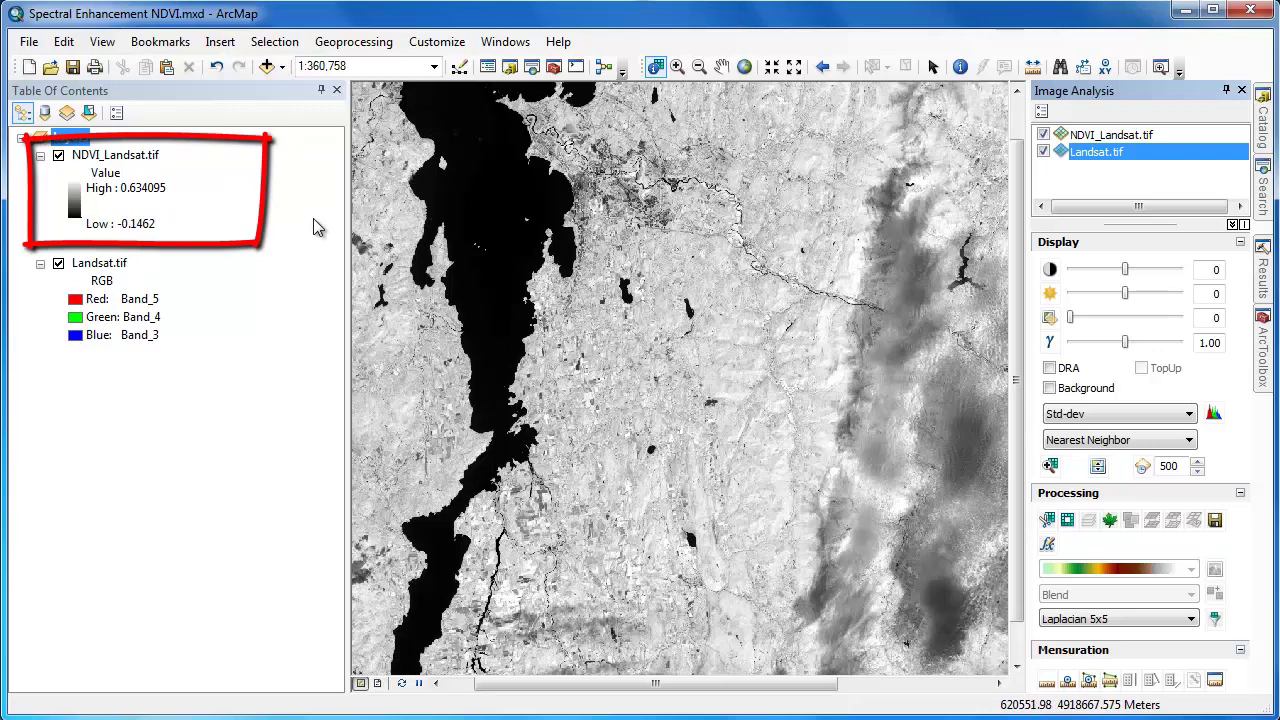
double_click(129, 157)
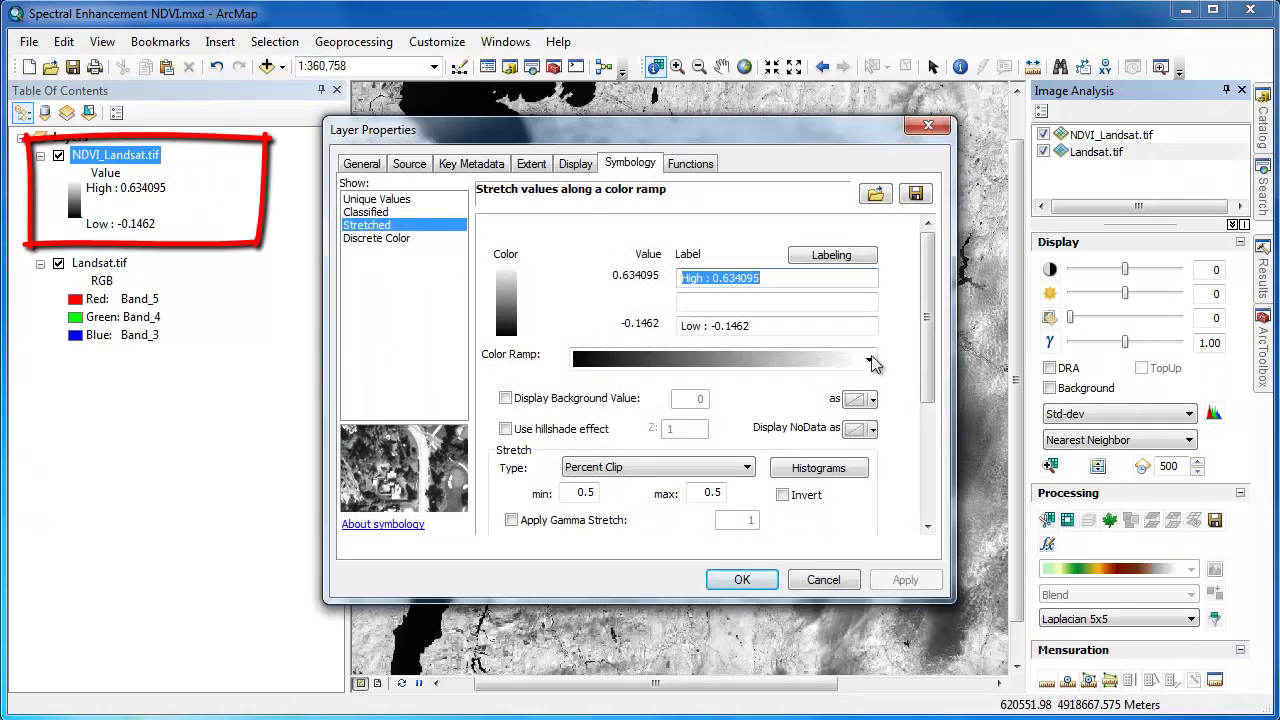
left_click(868, 359)
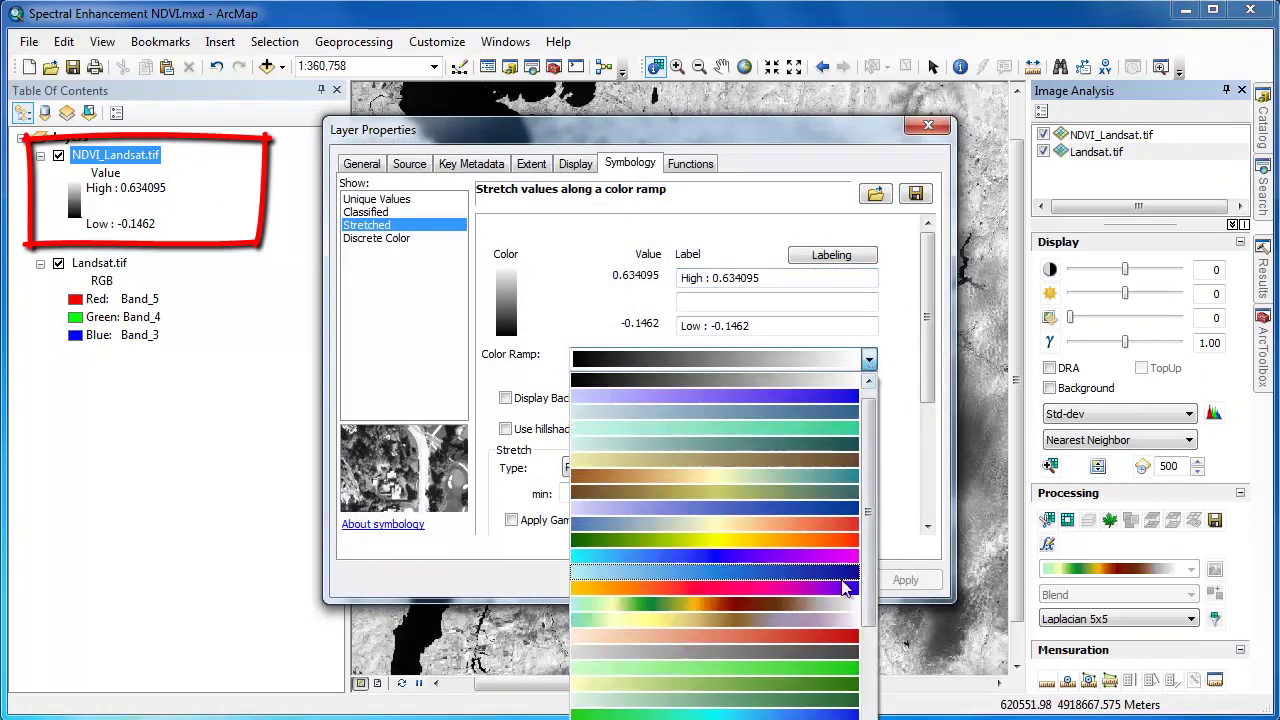
left_click_drag(868, 615, 868, 719)
scroll(770, 640, "down", 3)
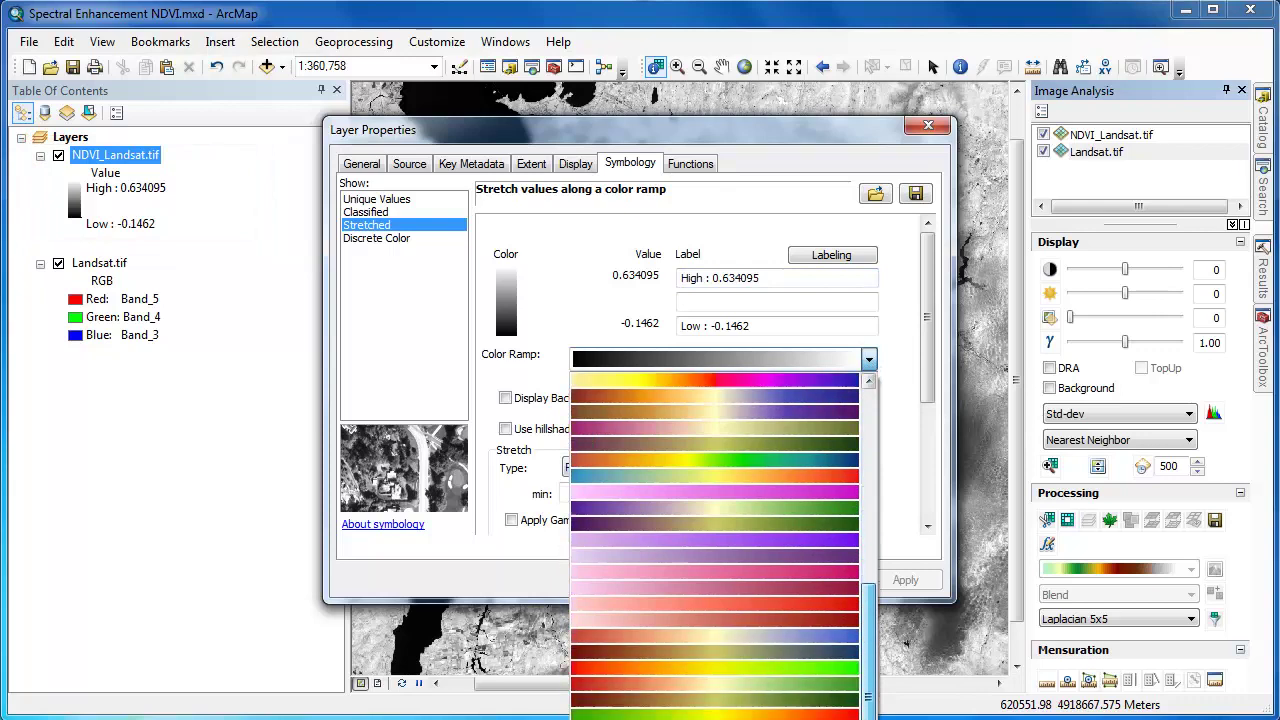
left_click(768, 662)
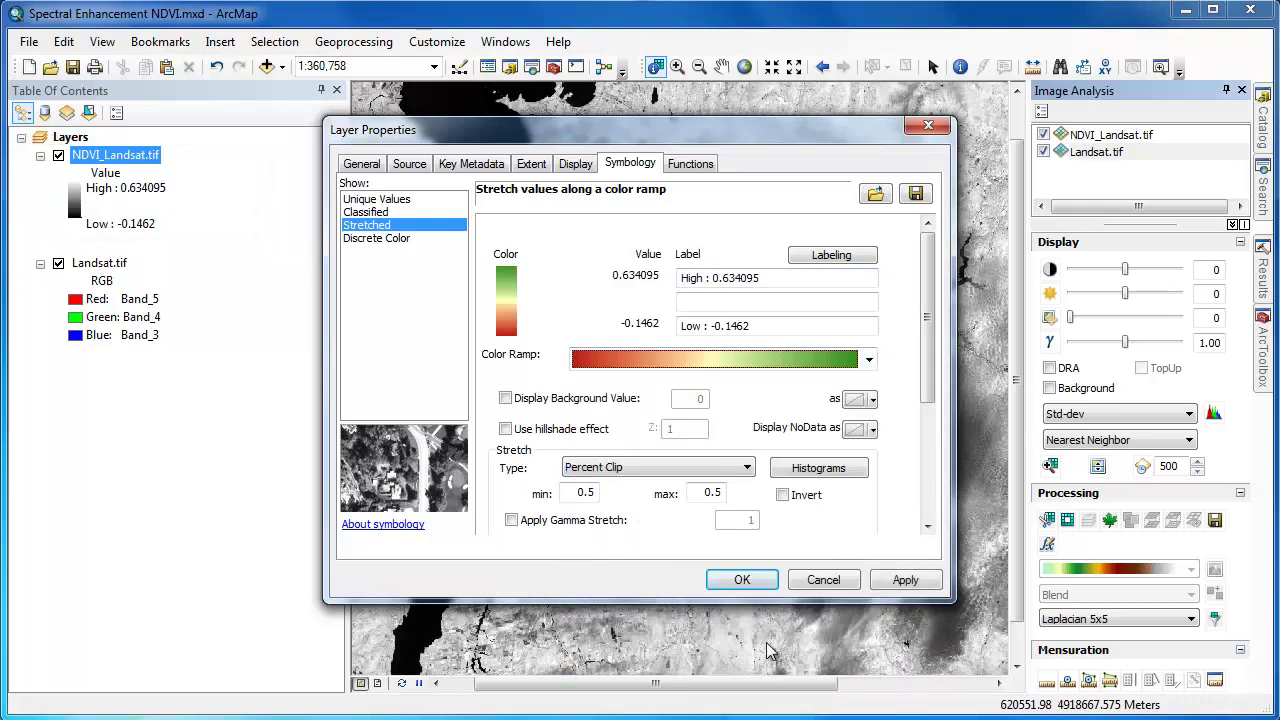
left_click(742, 580)
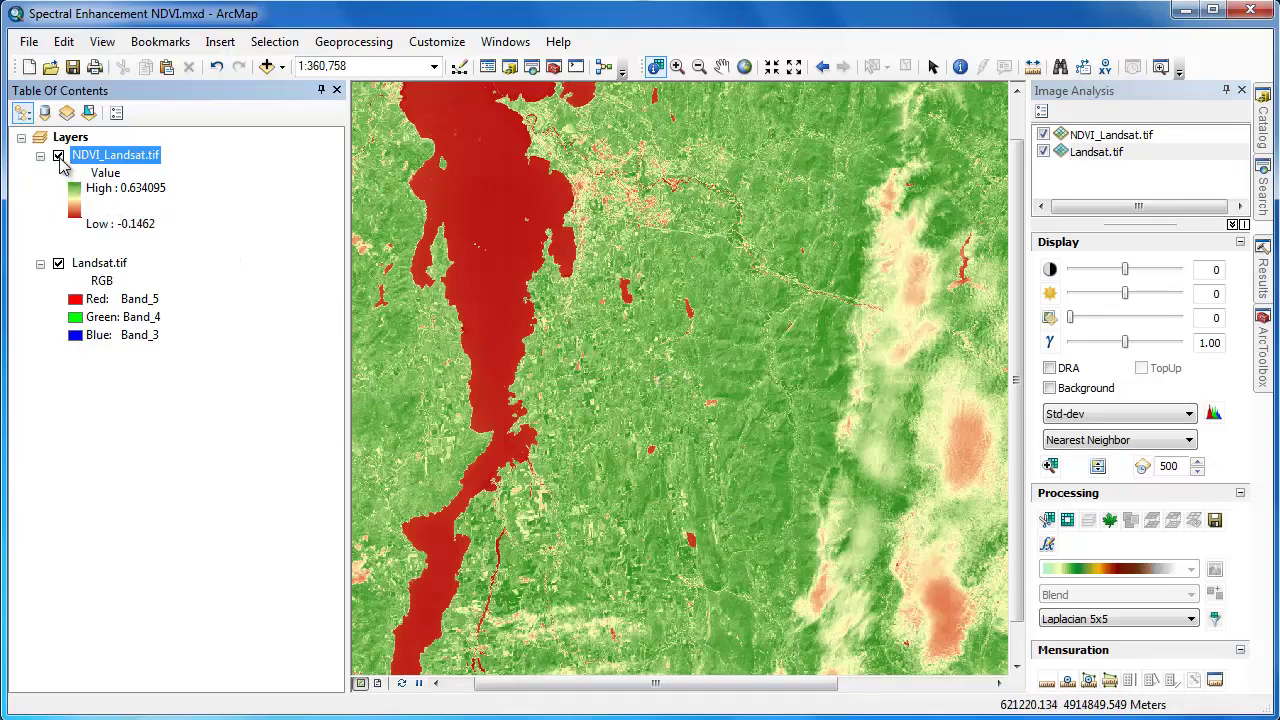
Step: Hide the NDVI layer to reveal the Landsat image underneath
left_click(58, 156)
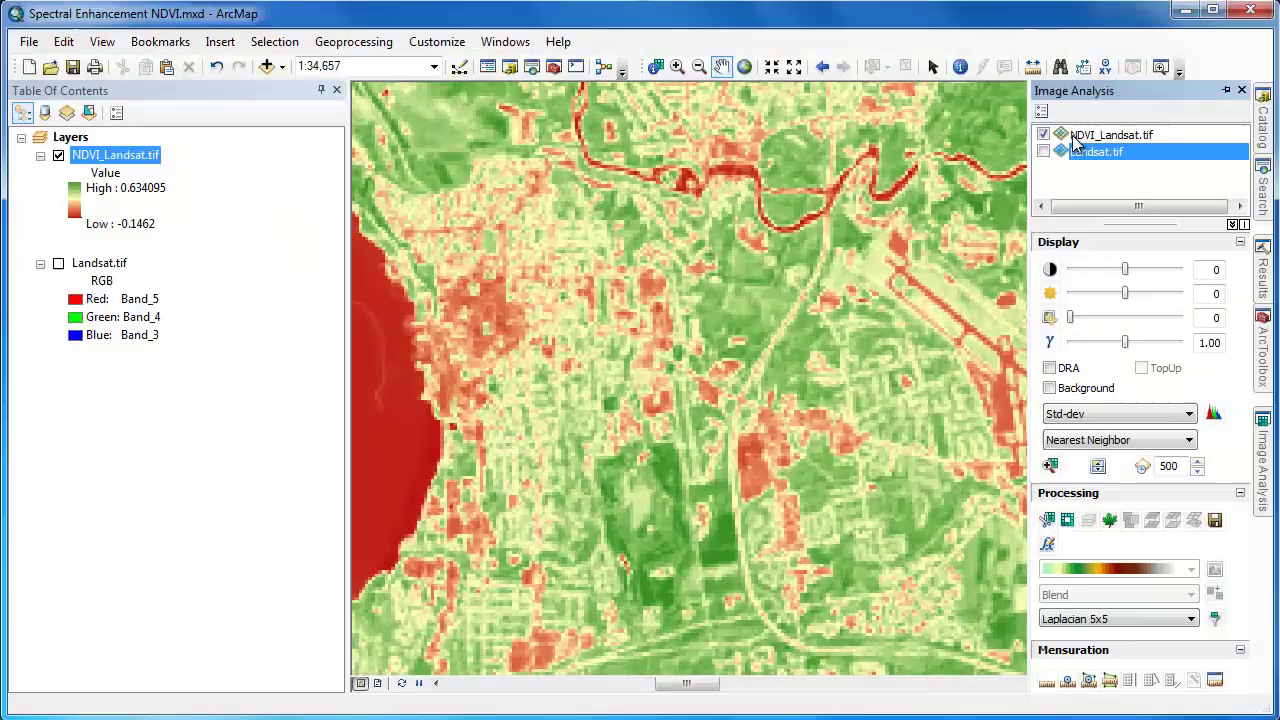
Step: Export NDVI_Landsat.tif as a TIFF raster into the SpectralEnhancement_NDVI\Data folder
left_click(1077, 136)
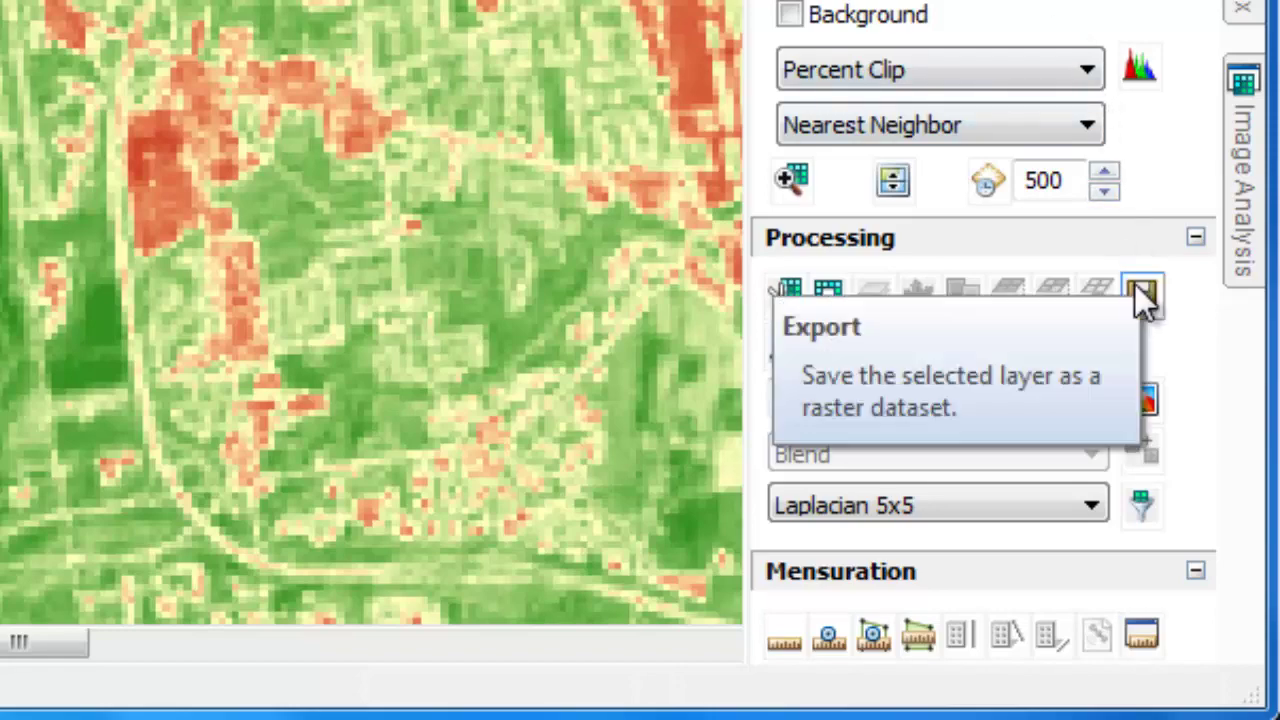
left_click(1140, 294)
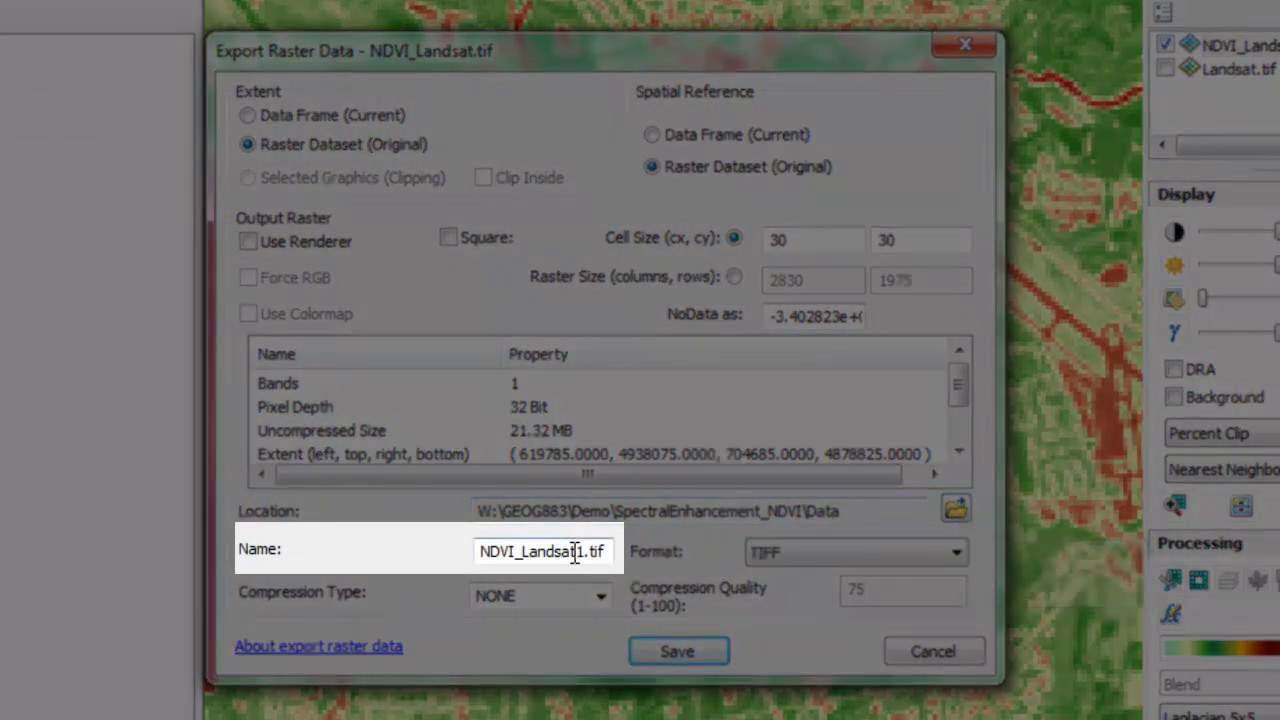
left_click(583, 553)
type("1")
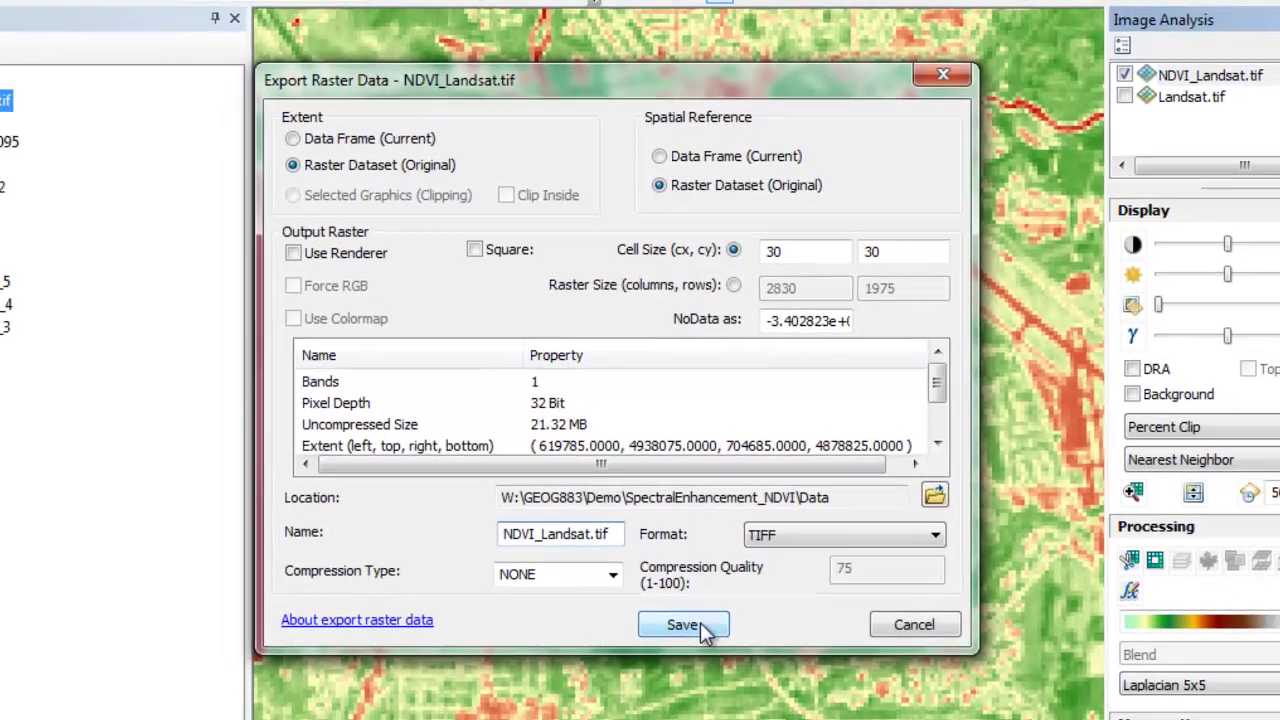
left_click(690, 625)
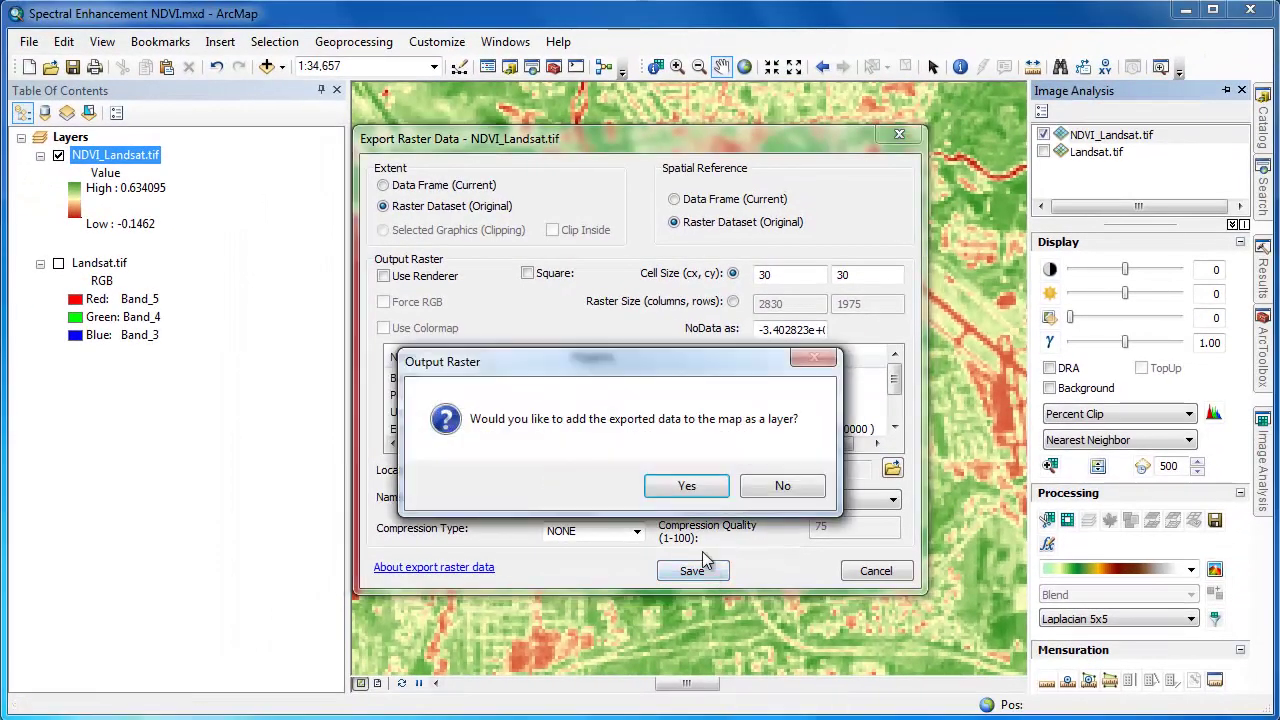
Step: Add the exported NDVI raster to the map and remove the original NDVI layer
left_click(690, 487)
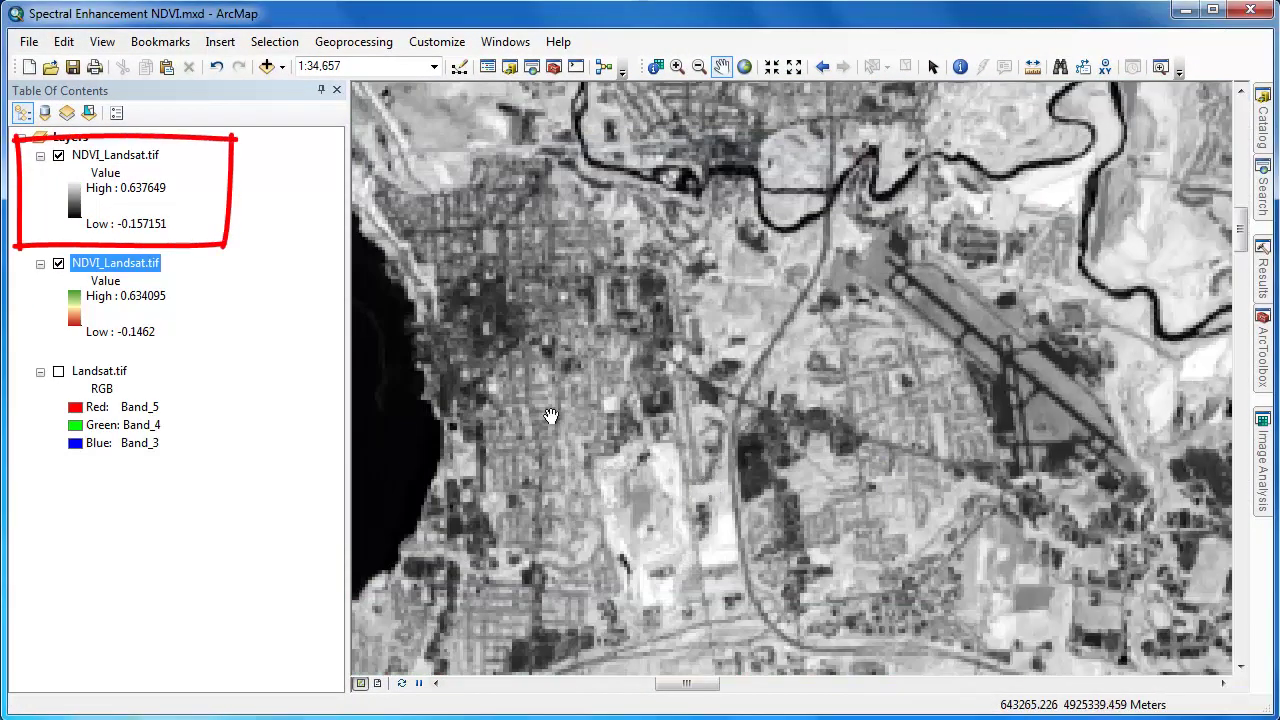
right_click(137, 272)
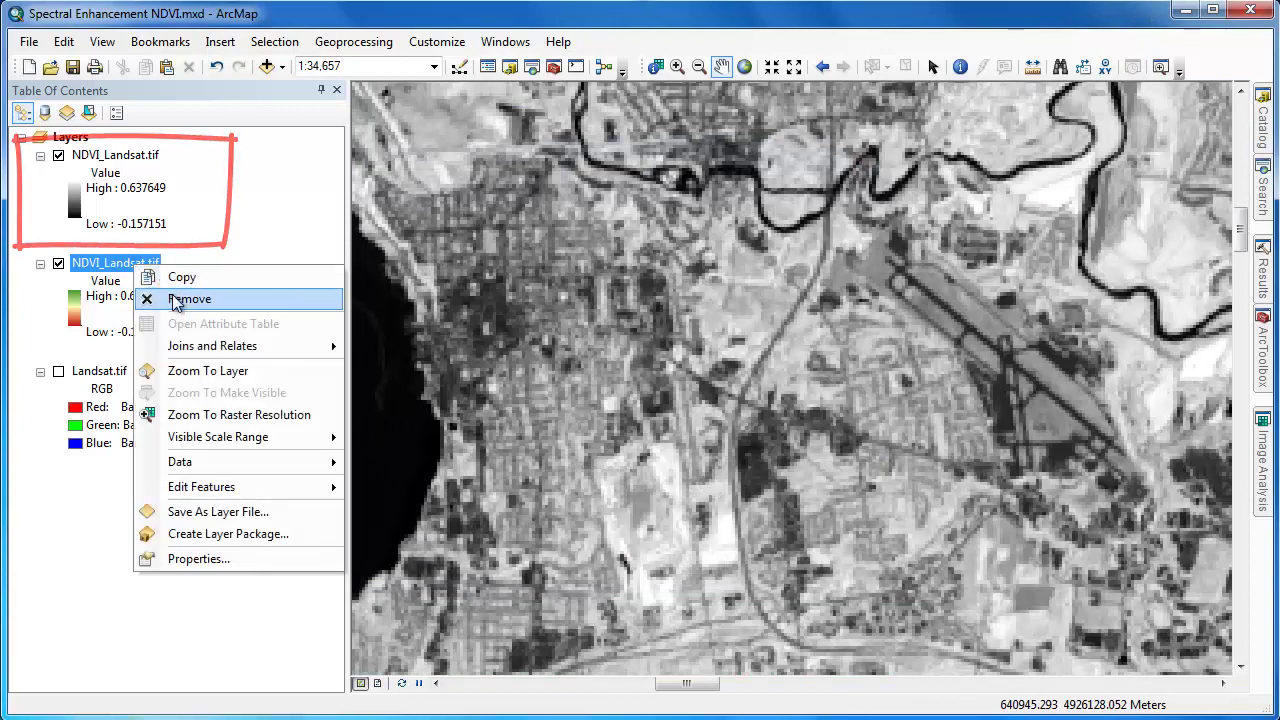
left_click(183, 299)
Step: Colour the new NDVI layer with the red-yellow-green ramp
double_click(146, 160)
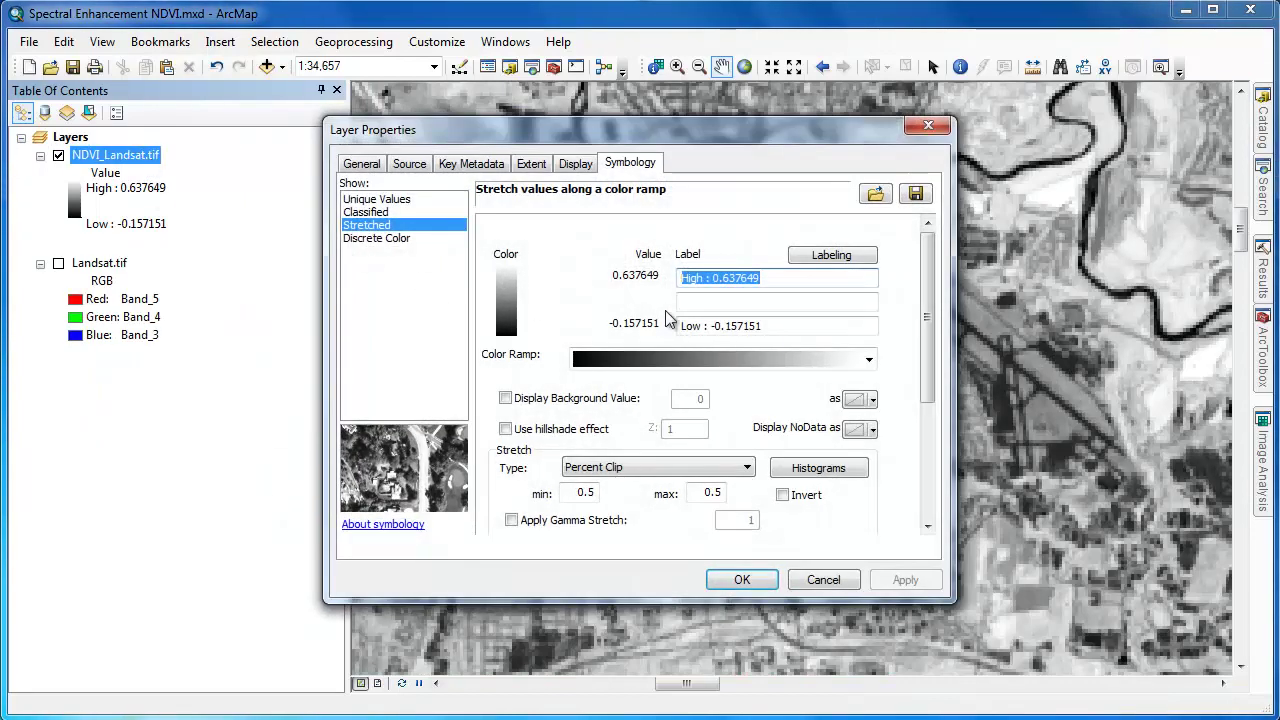
left_click(868, 360)
scroll(783, 674, "down", 3)
left_click(783, 674)
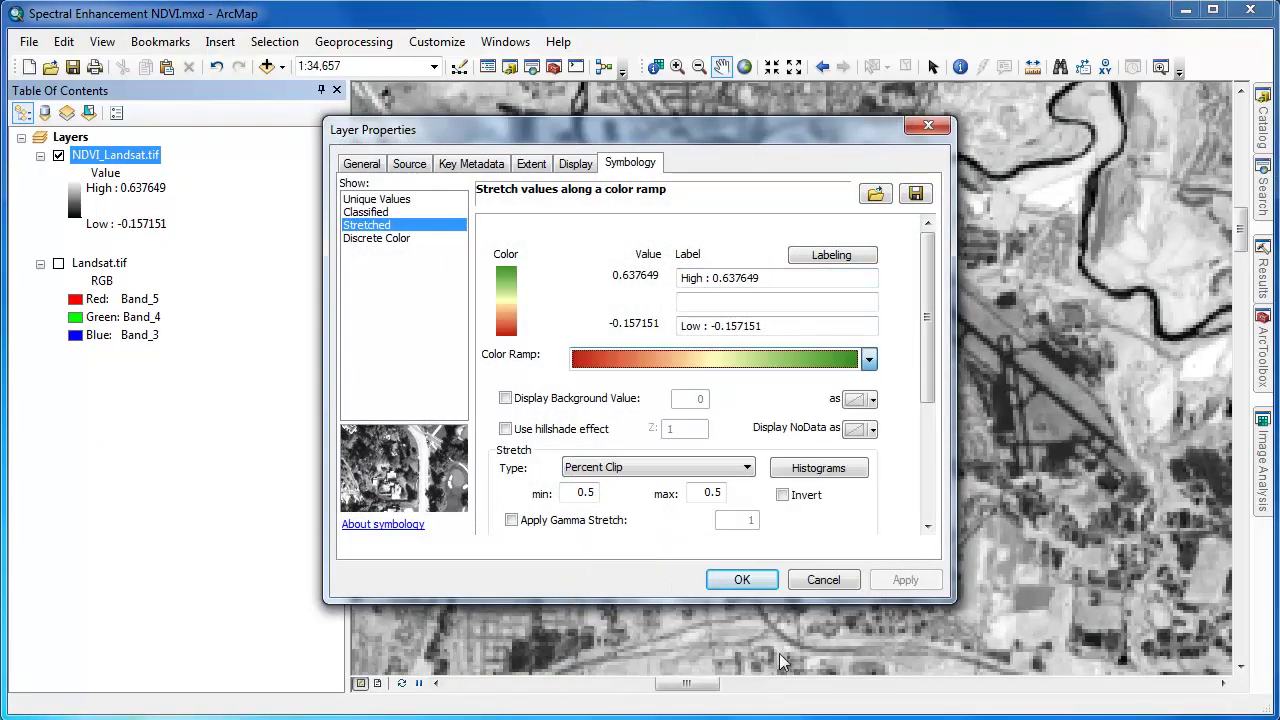
left_click(741, 578)
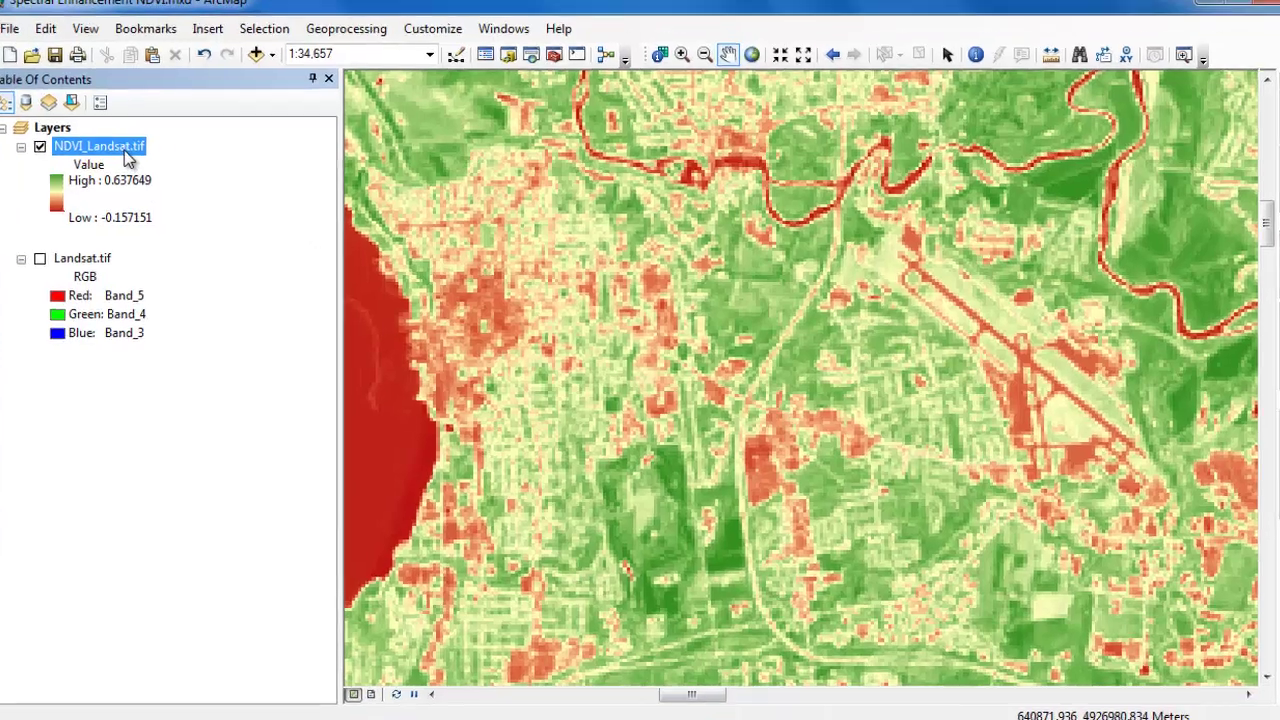
Step: Switch NDVI symbology to Classified with 2 classes and the red-yellow-green ramp
double_click(141, 161)
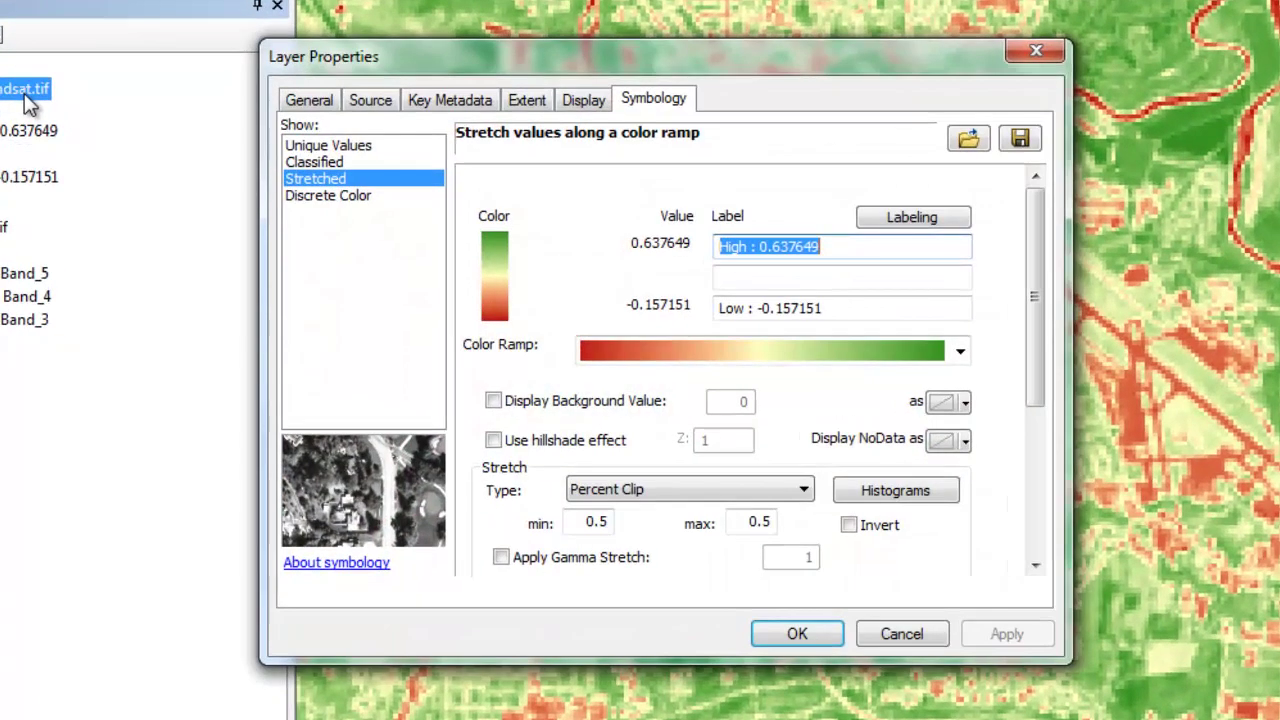
left_click(315, 162)
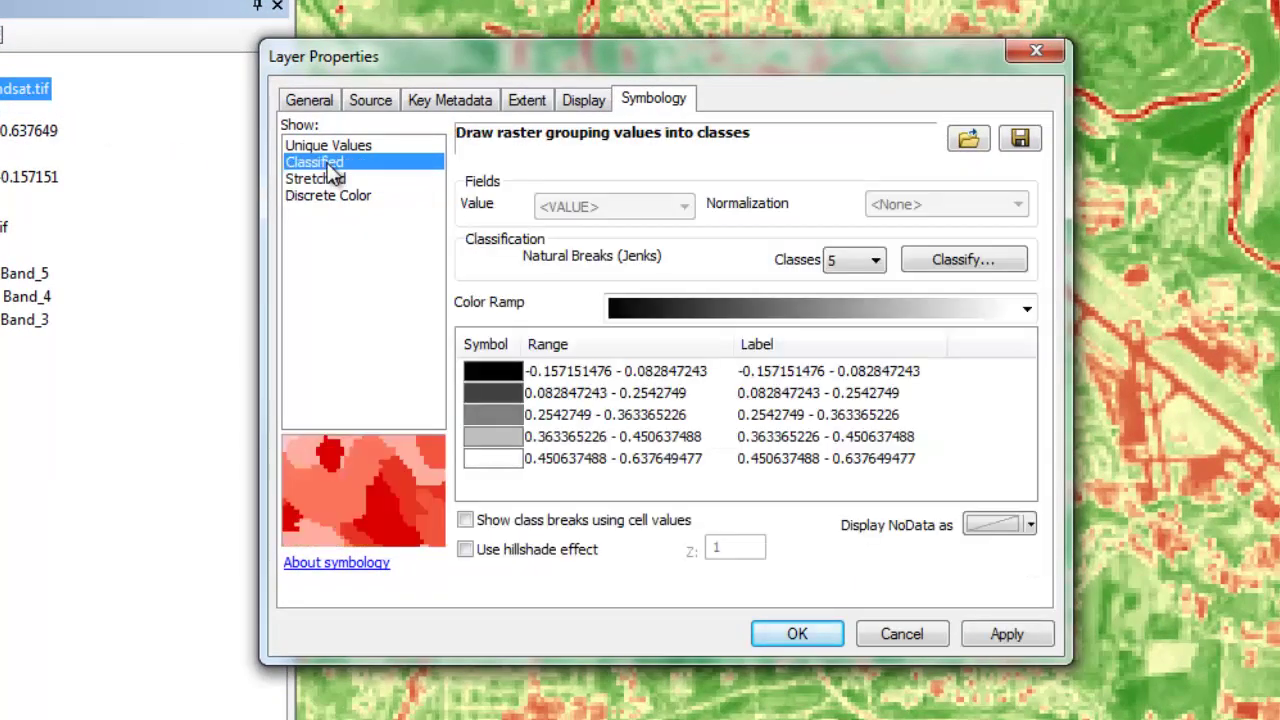
left_click(862, 259)
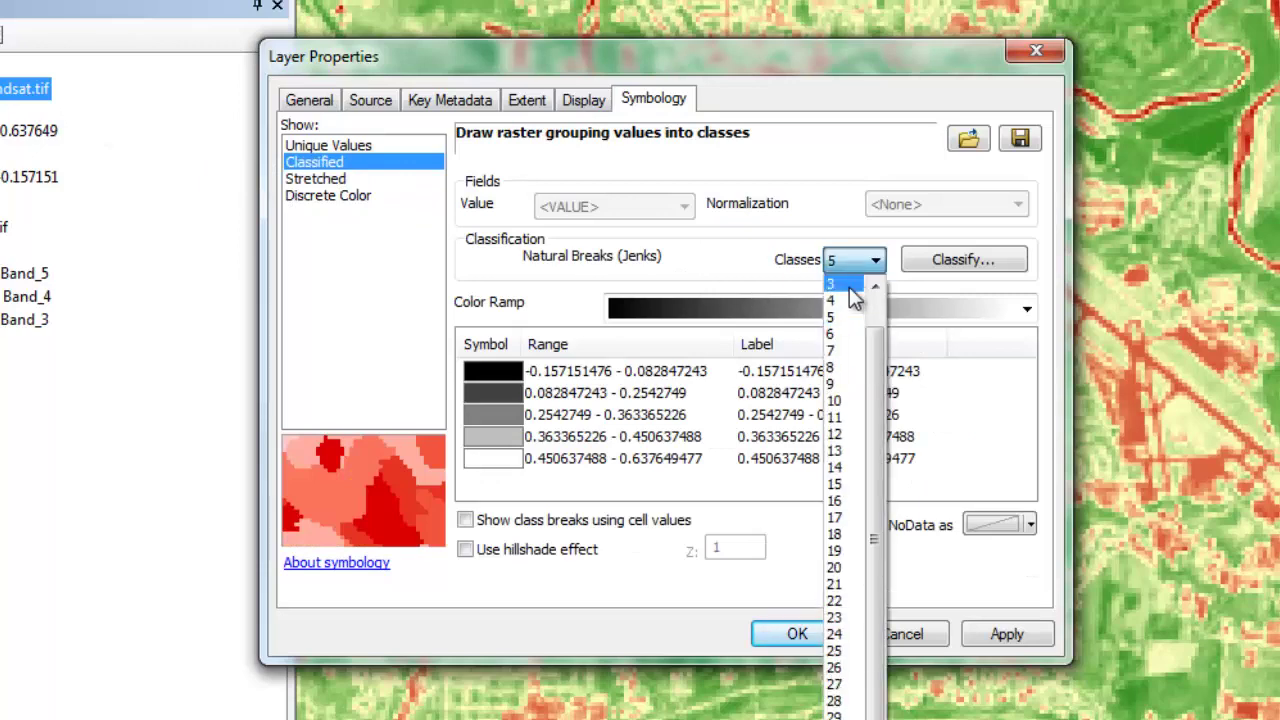
left_click_drag(878, 340, 876, 305)
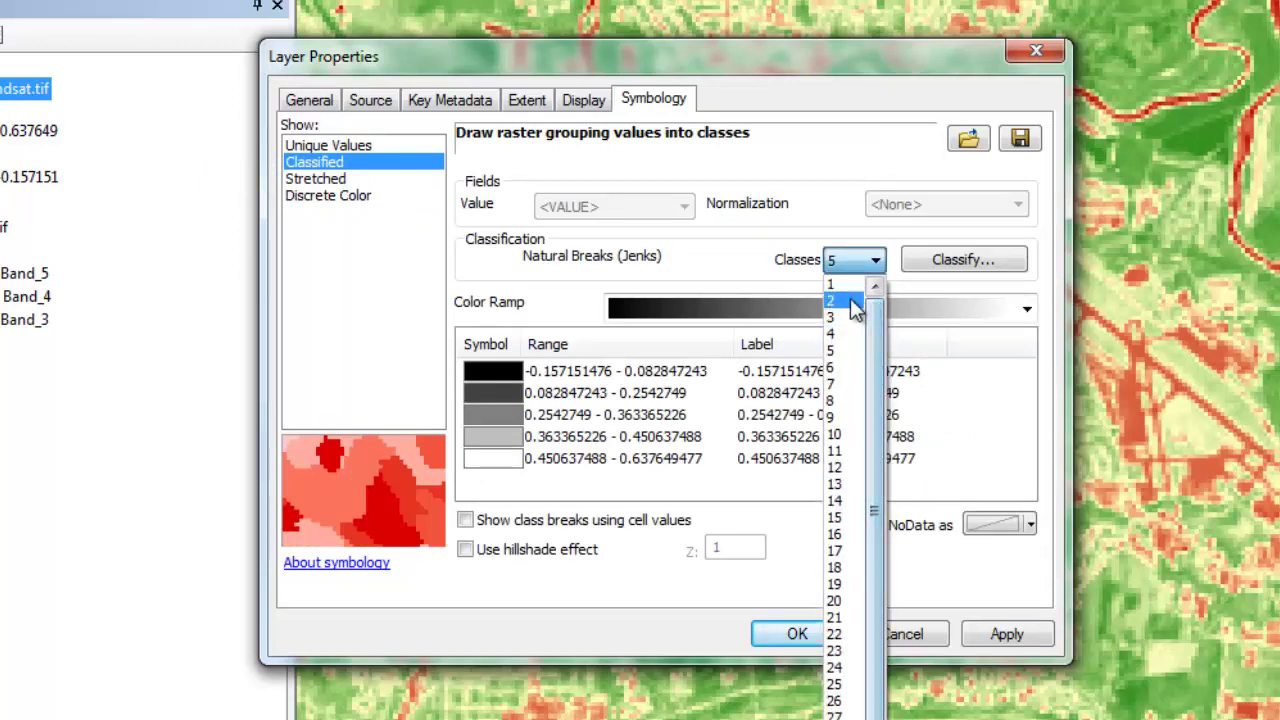
left_click(850, 298)
left_click(1026, 310)
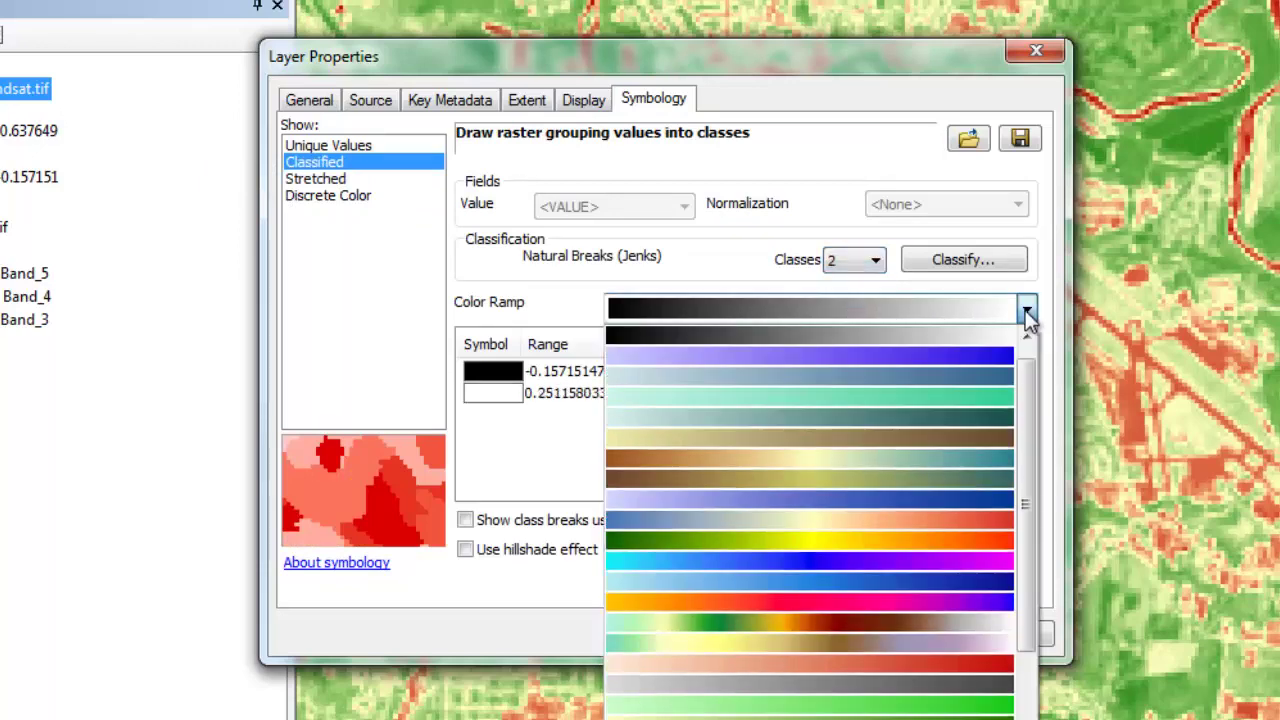
left_click_drag(1026, 380, 1013, 604)
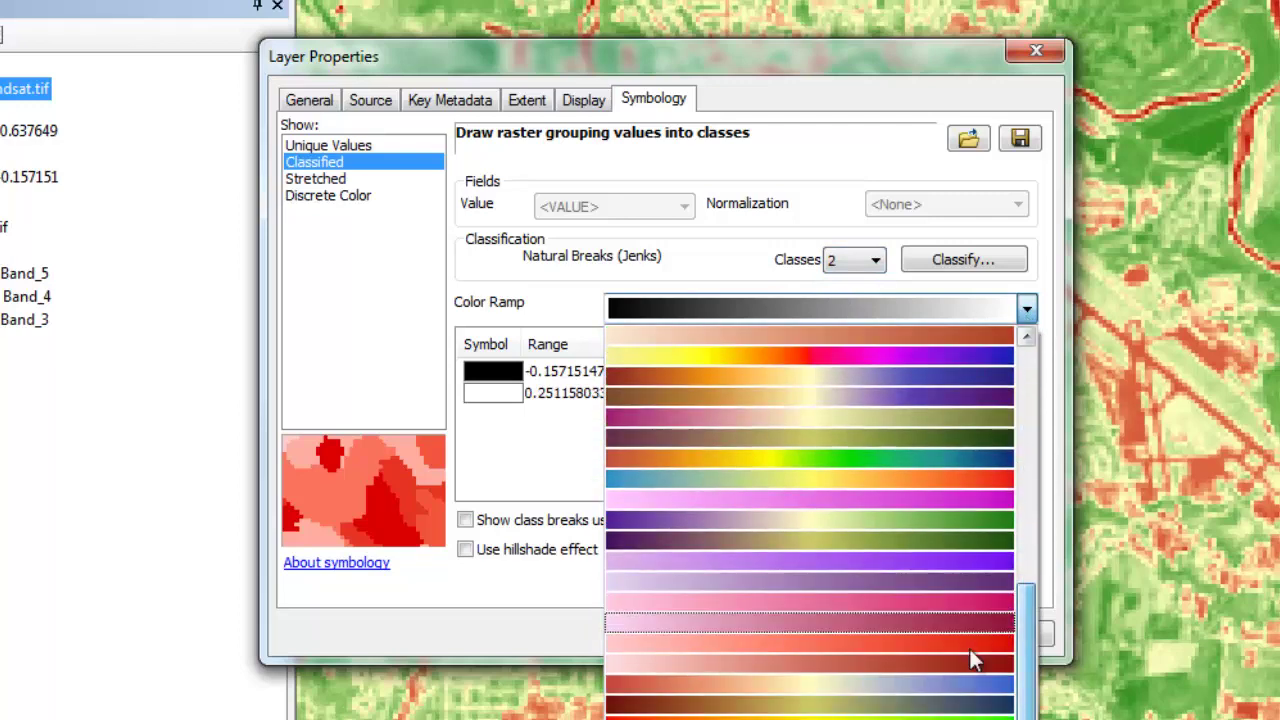
left_click(966, 704)
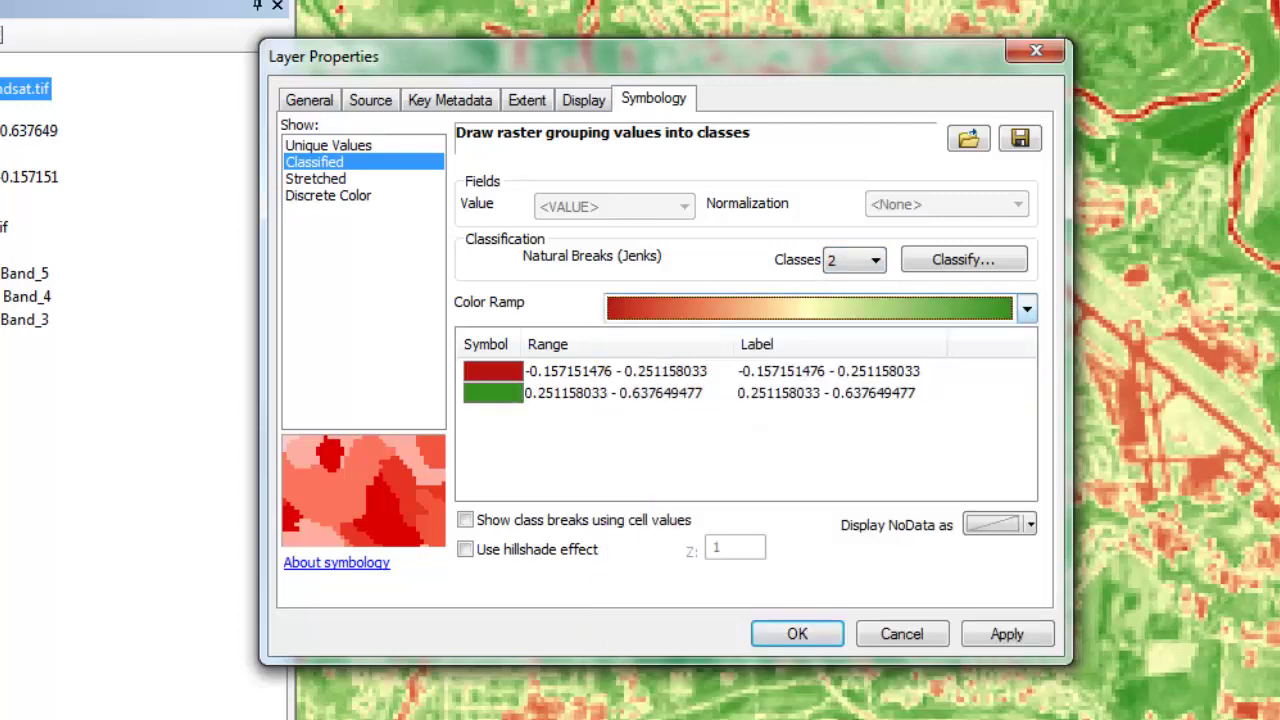
Step: Move the class break down to about 0.054 and apply the two-class colouring
left_click(936, 258)
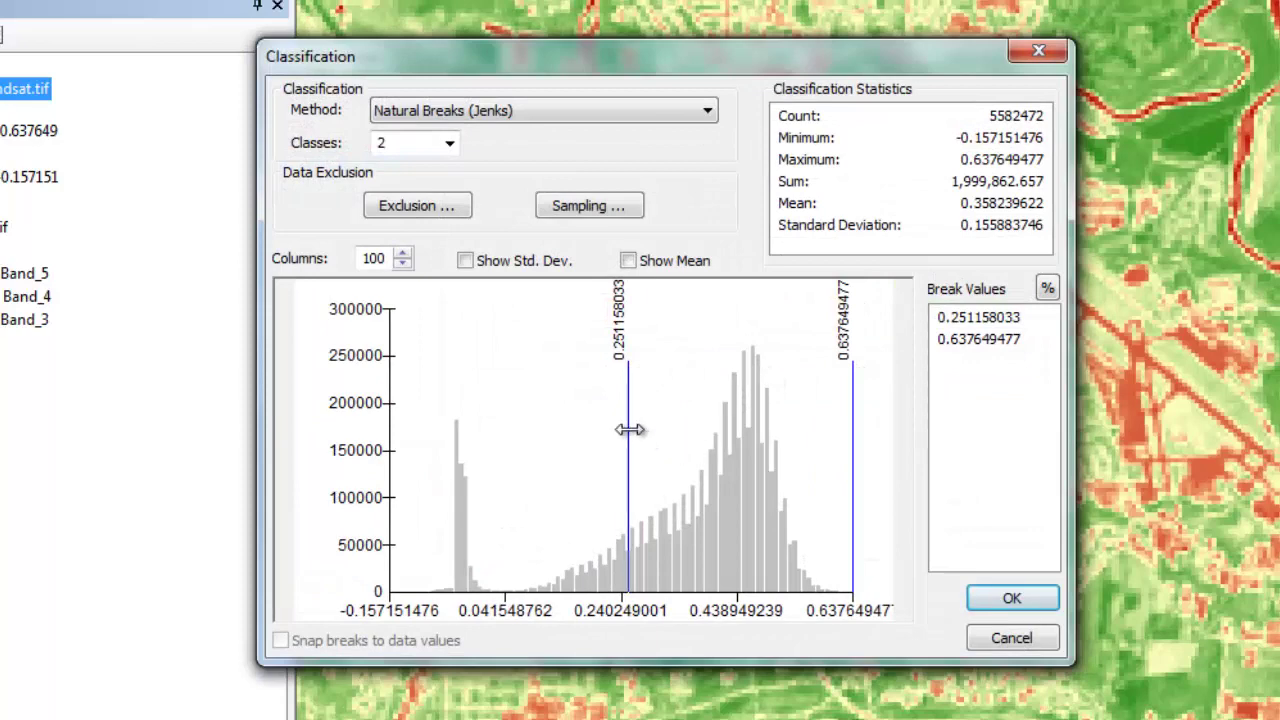
left_click_drag(629, 429, 513, 438)
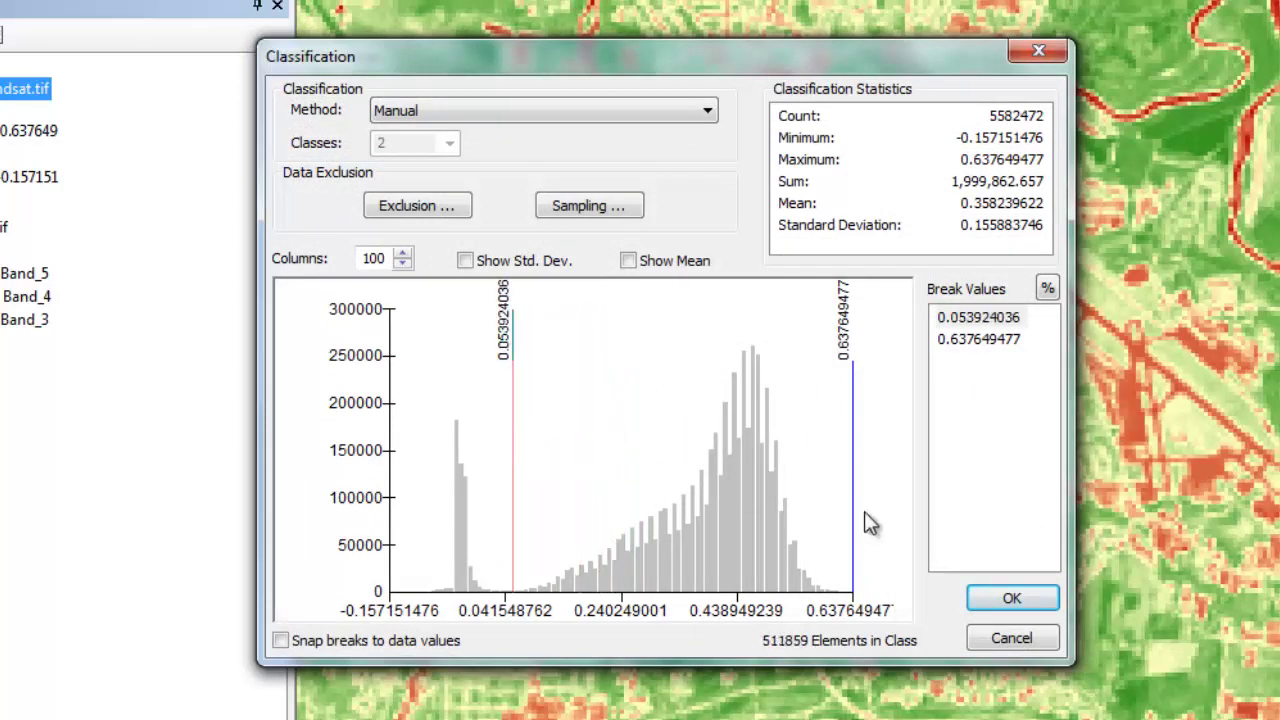
left_click(970, 596)
left_click(982, 632)
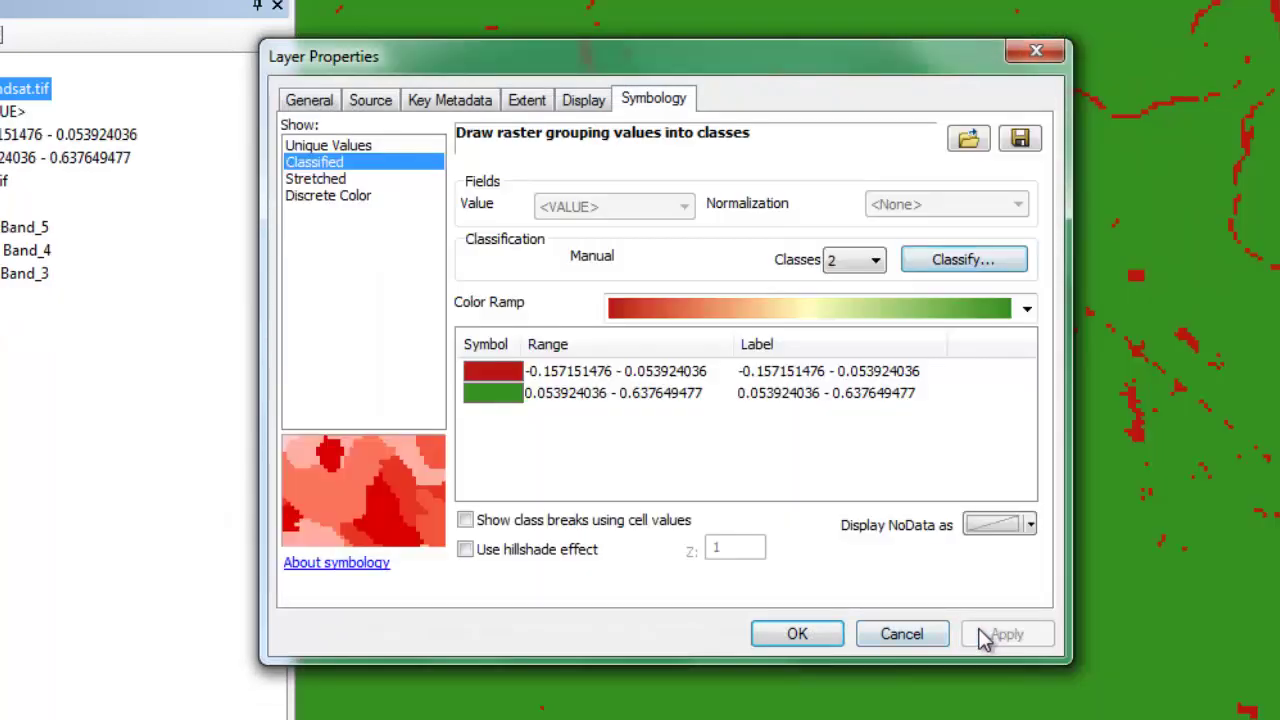
Step: Set the first class break value to 0.25, then apply and close Layer Properties
left_click(945, 262)
left_click_drag(509, 430, 628, 431)
left_click(958, 318)
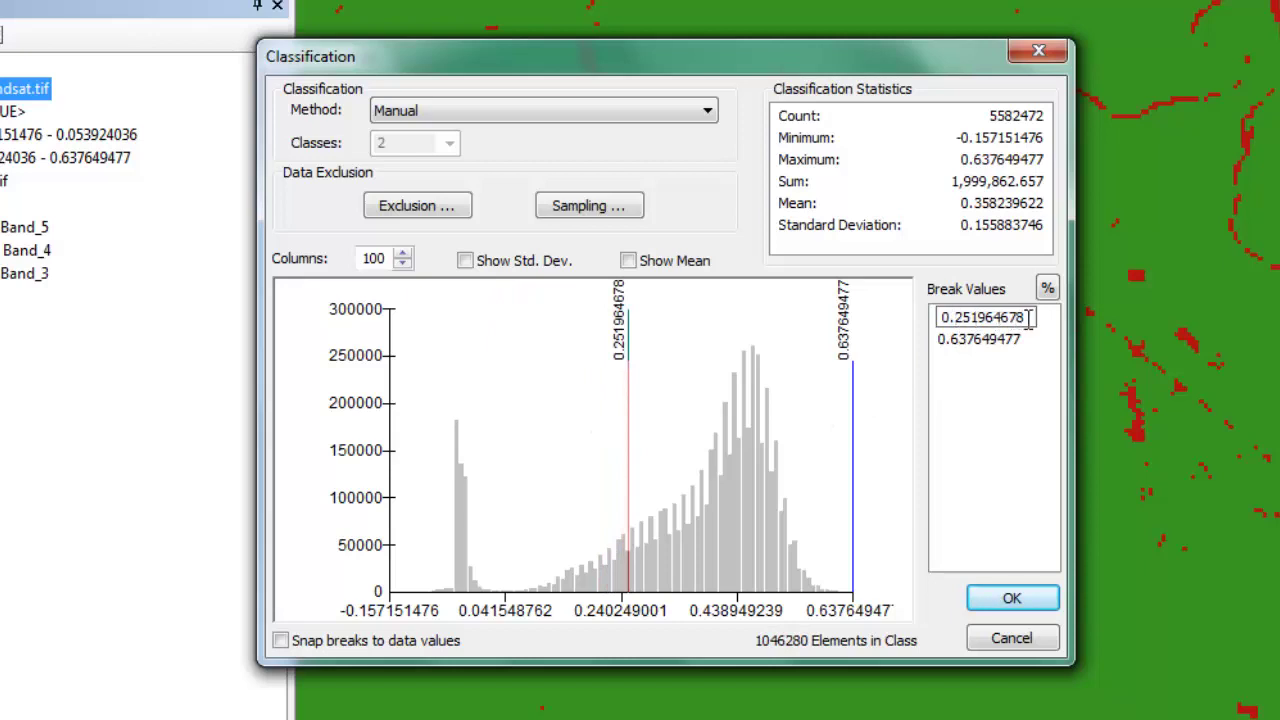
left_click_drag(1030, 318, 961, 318)
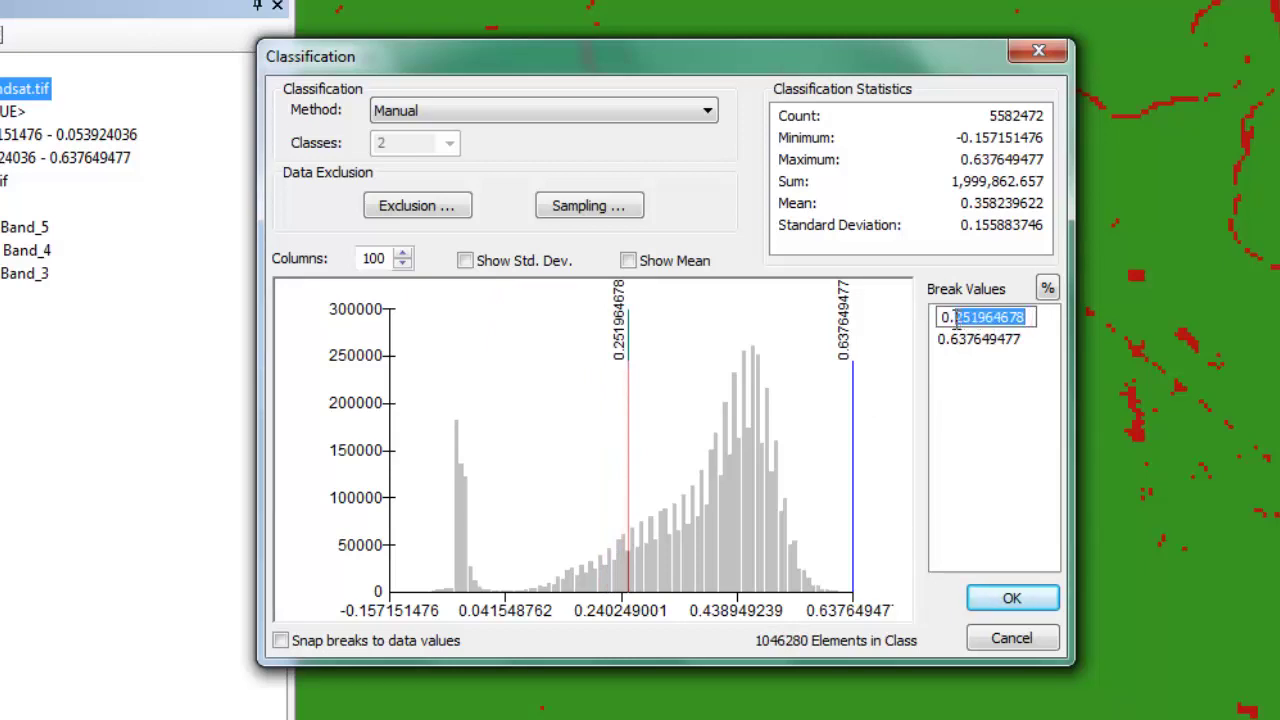
type("3")
type("5")
left_click(1010, 598)
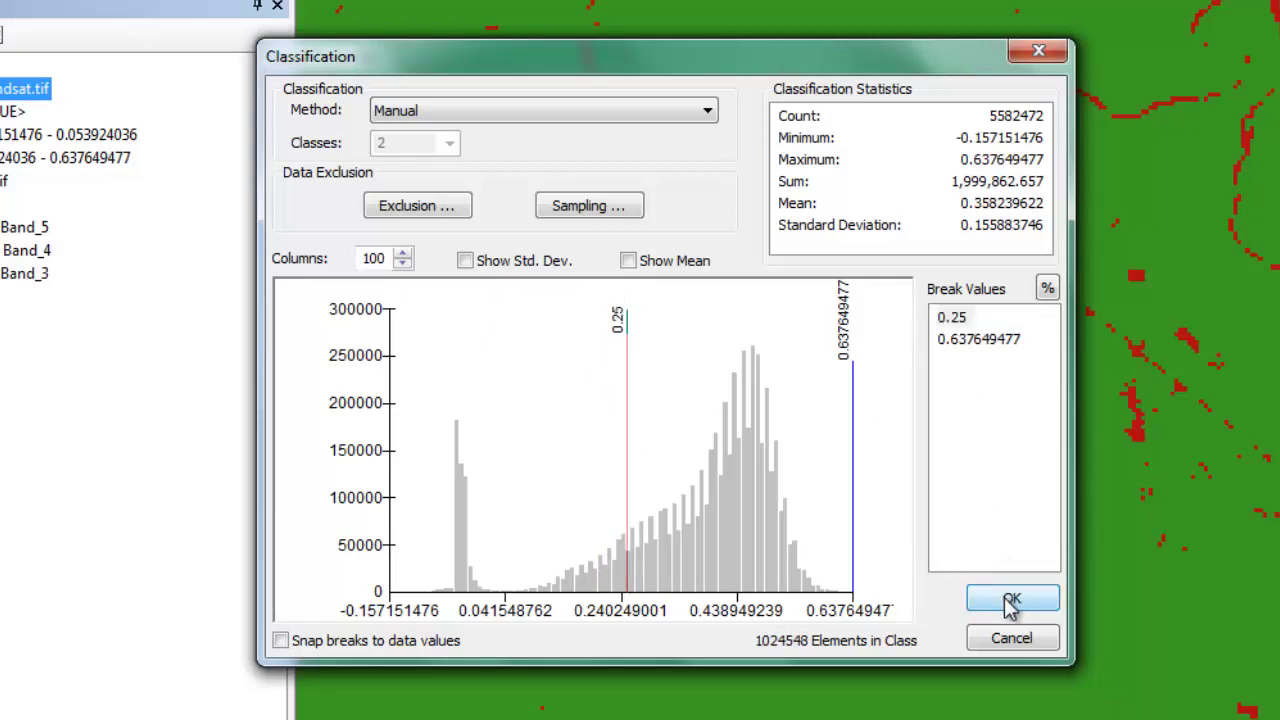
left_click(1008, 600)
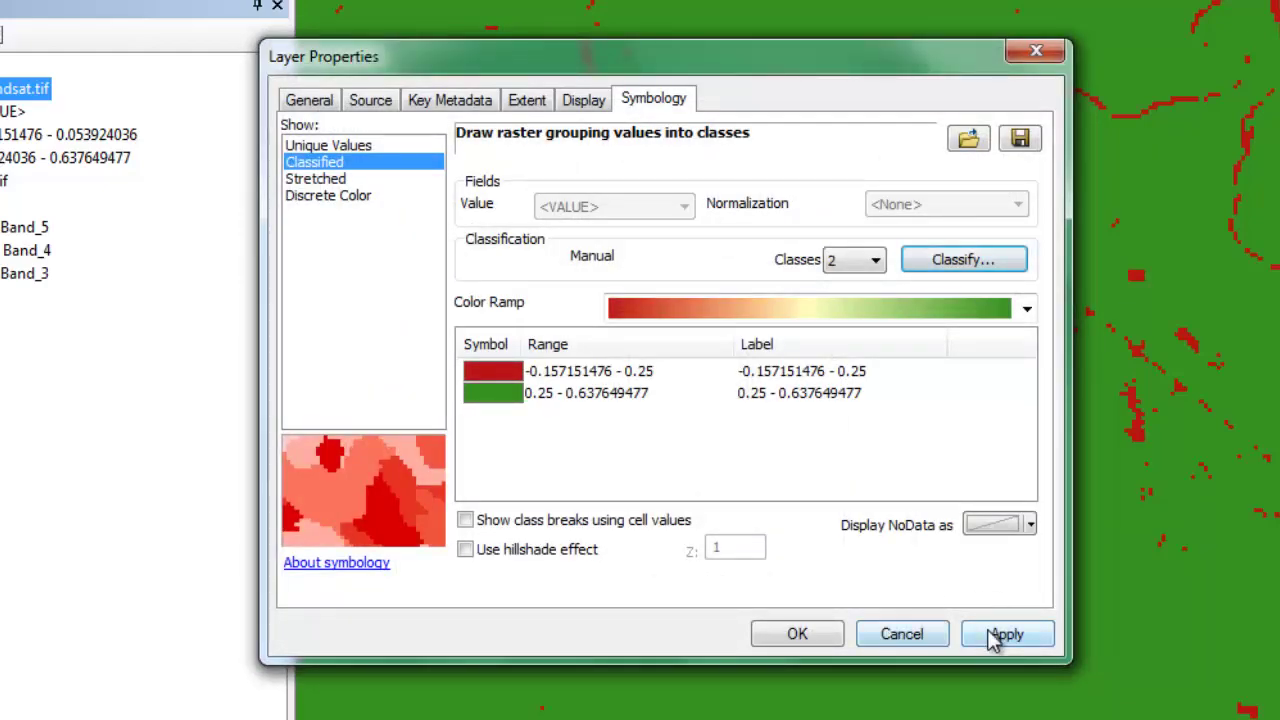
left_click(1004, 634)
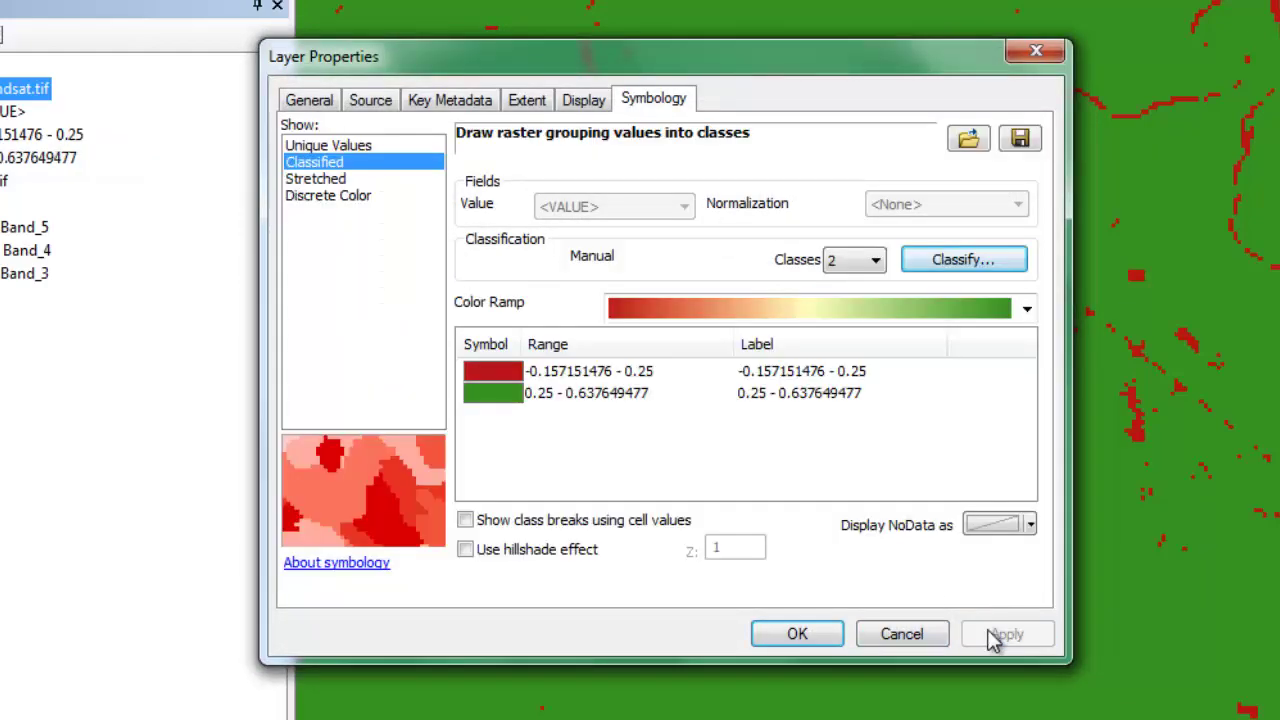
left_click(813, 635)
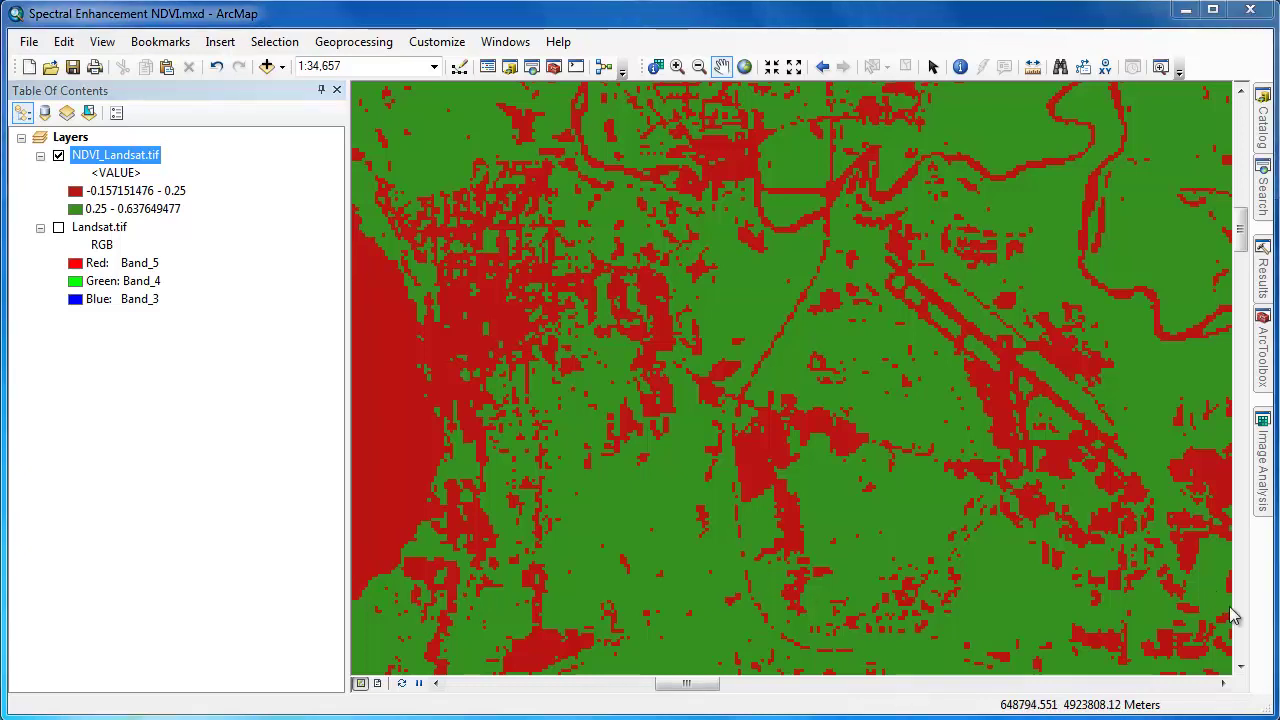
Step: Launch Raster Calculator from ArcToolbox's Spatial Analyst Tools > Map Algebra
left_click(1262, 378)
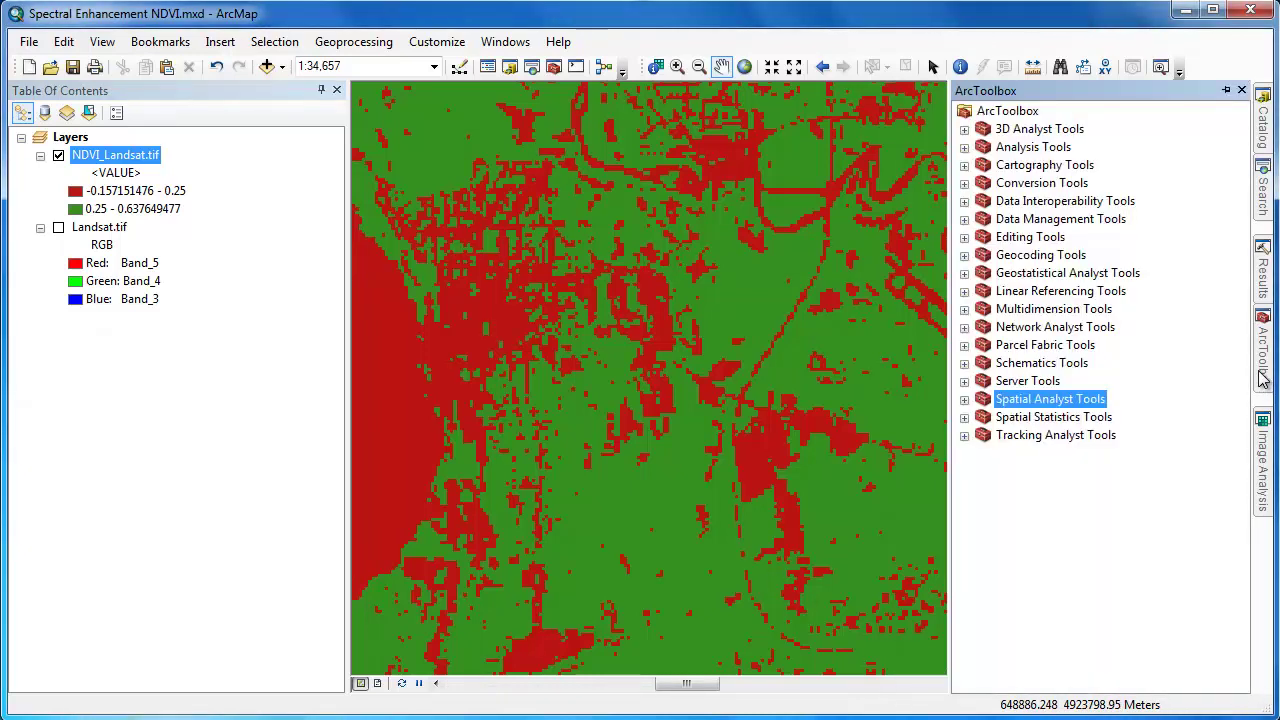
left_click(964, 399)
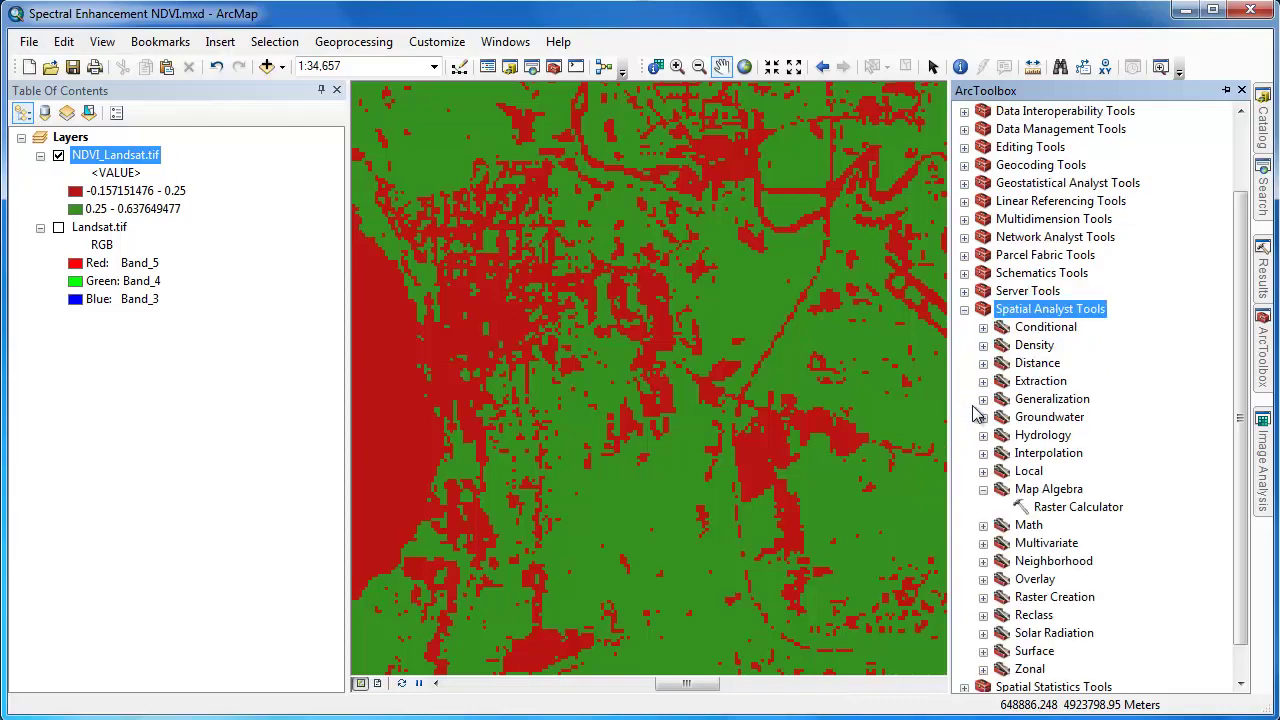
double_click(1056, 508)
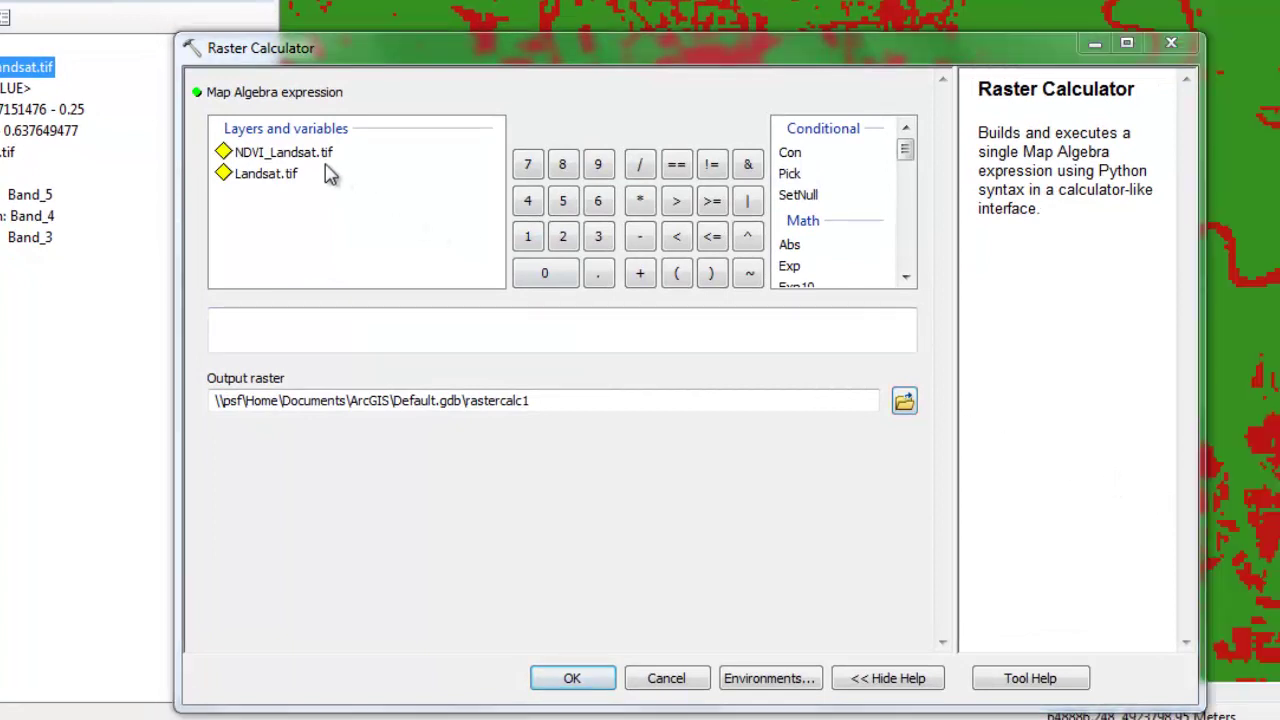
Step: Calculate "NDVI_Landsat.tif" > 0.25 into a new Vegetation.tif raster
double_click(318, 158)
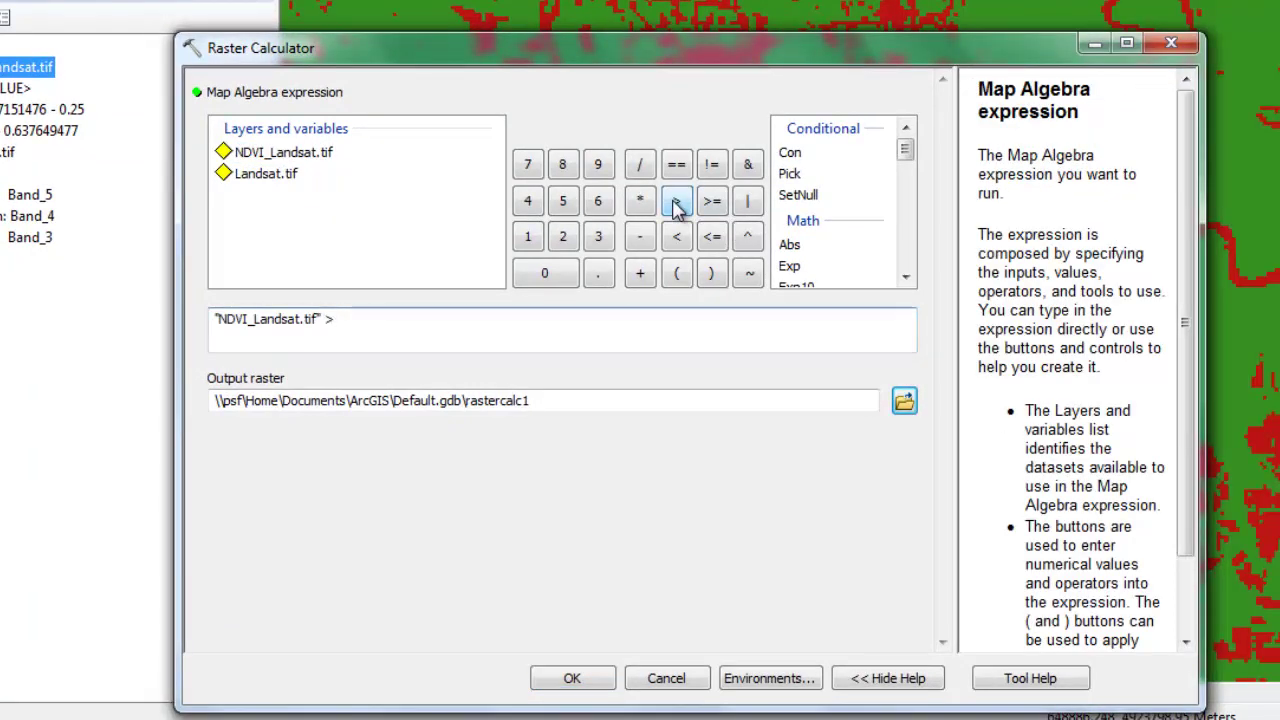
left_click(575, 276)
left_click(599, 272)
left_click(567, 238)
left_click(565, 204)
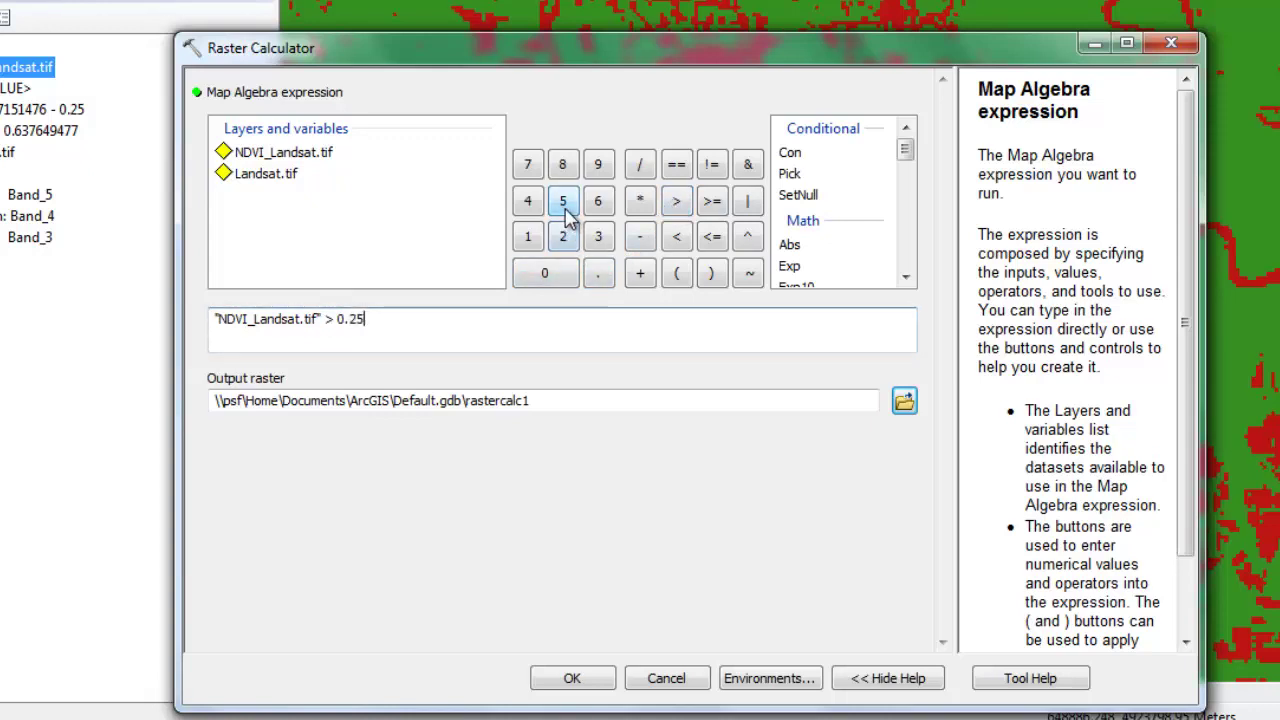
left_click(904, 403)
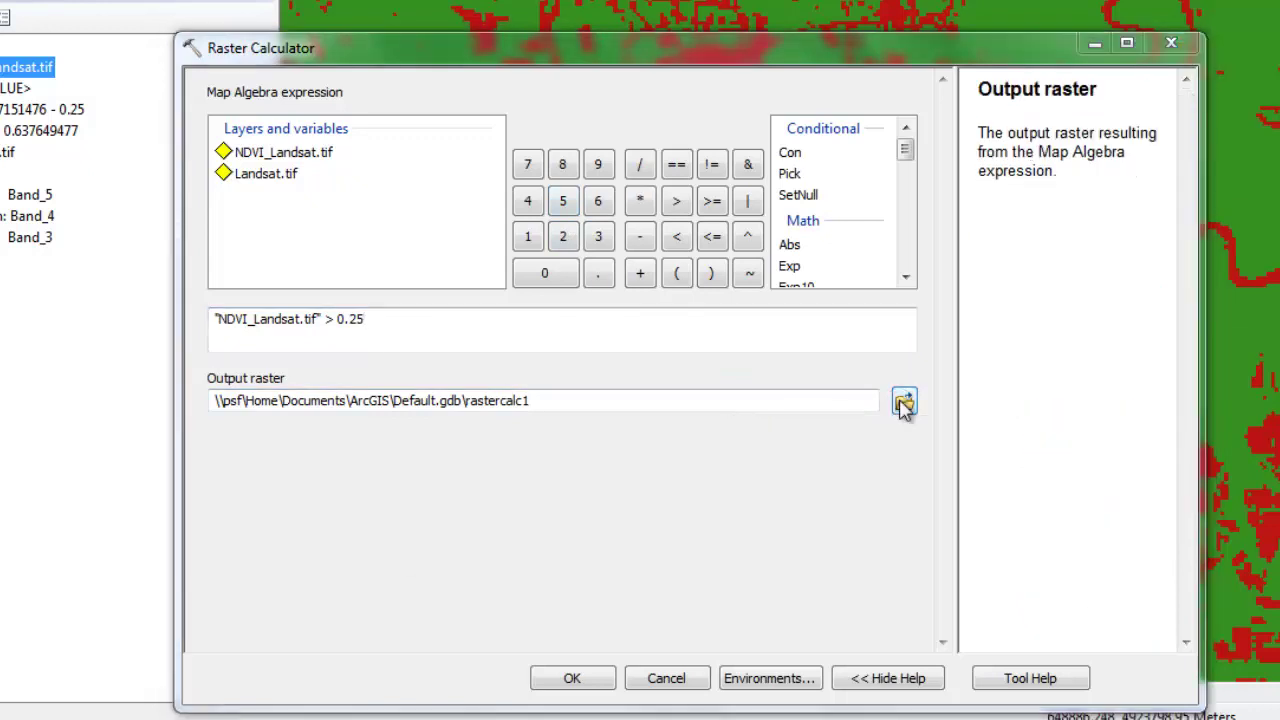
type("Vegetation.tif")
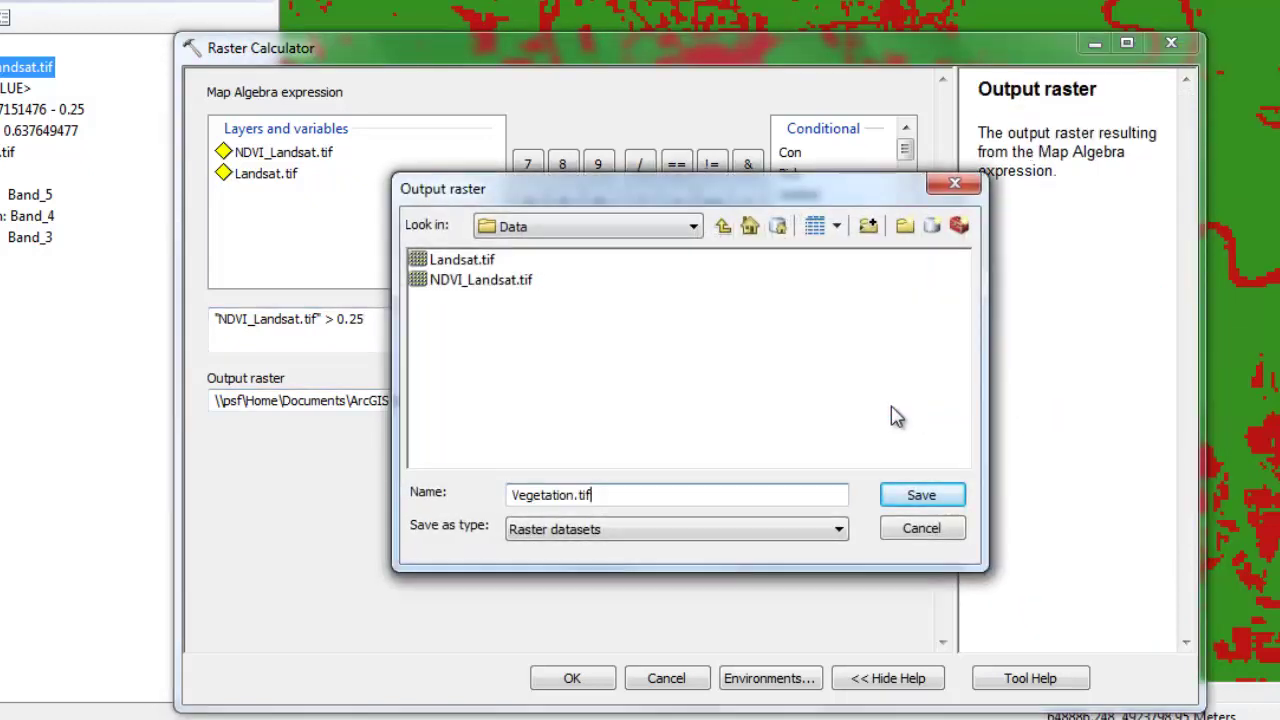
left_click(925, 495)
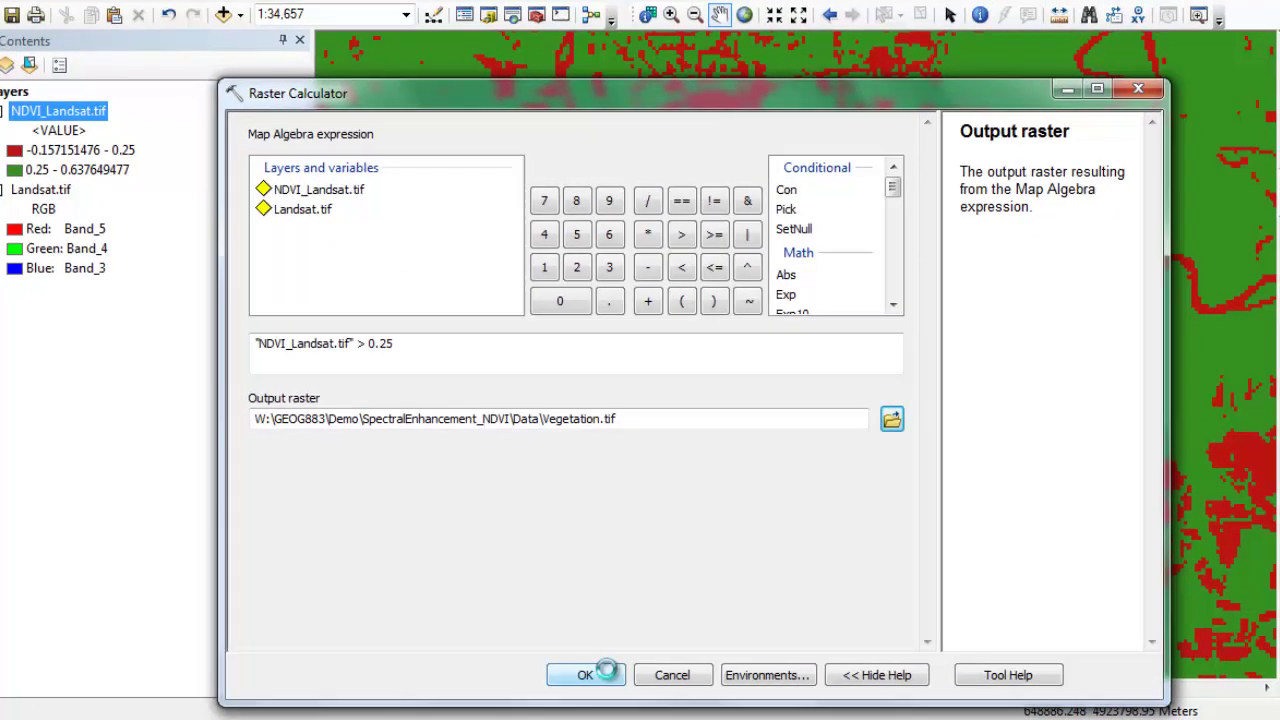
left_click(598, 679)
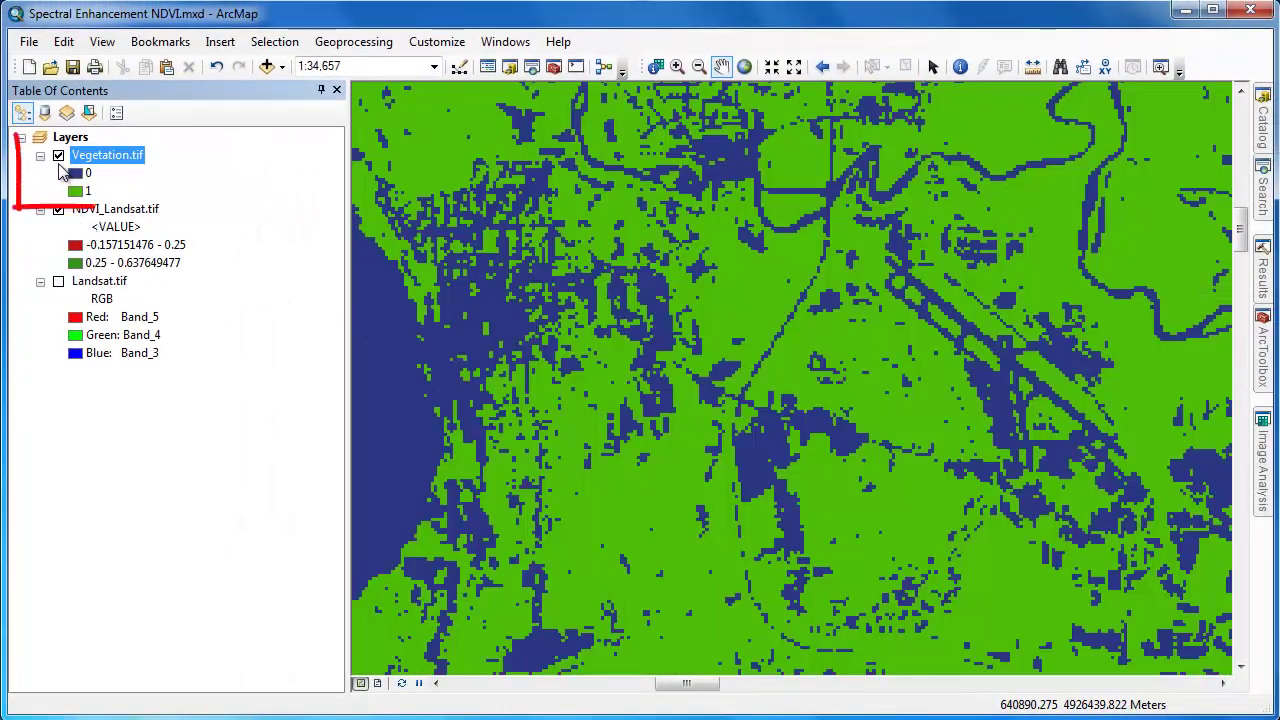
Step: Show Vegetation.tif over Landsat.tif with the NDVI layer hidden
left_click(58, 156)
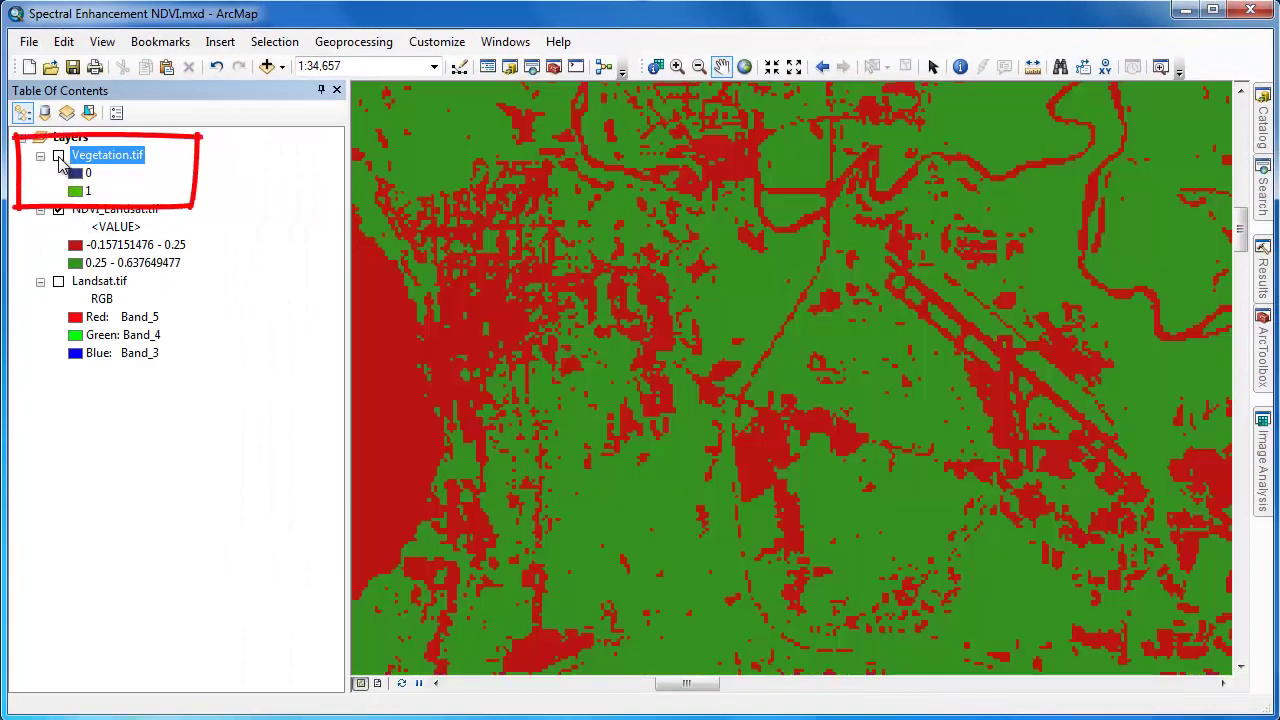
left_click(58, 156)
left_click(58, 210)
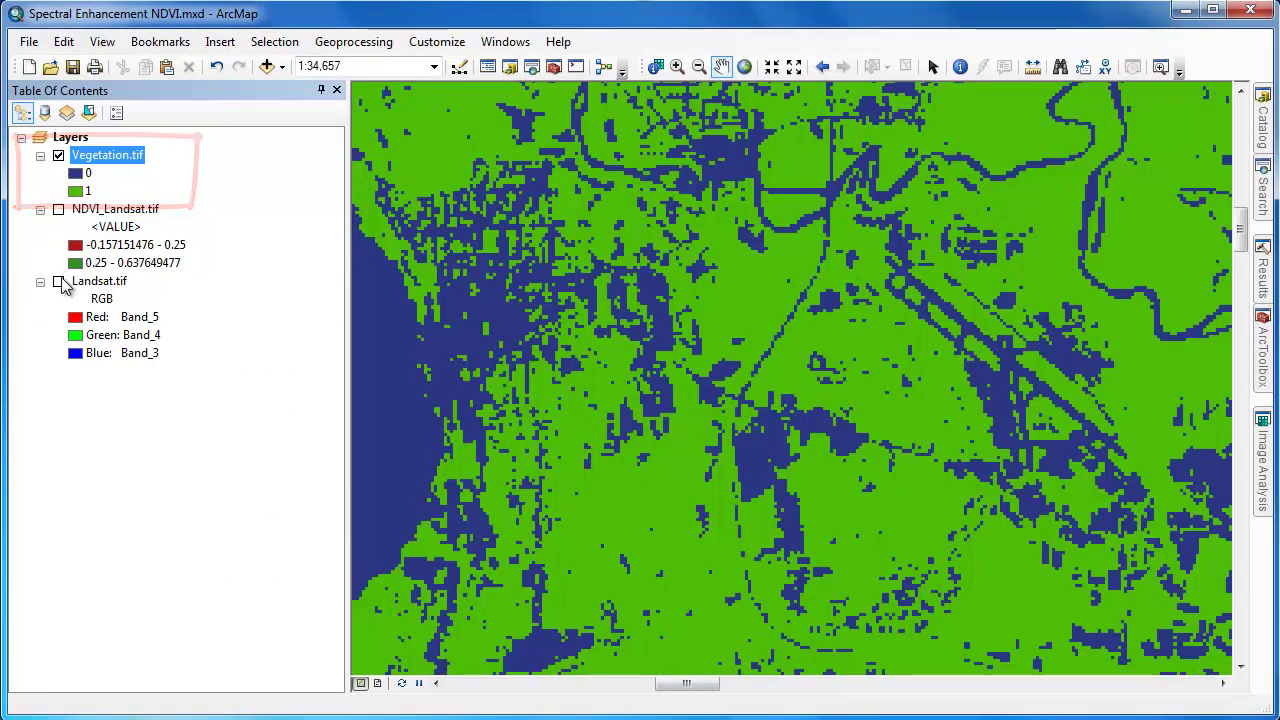
left_click(59, 282)
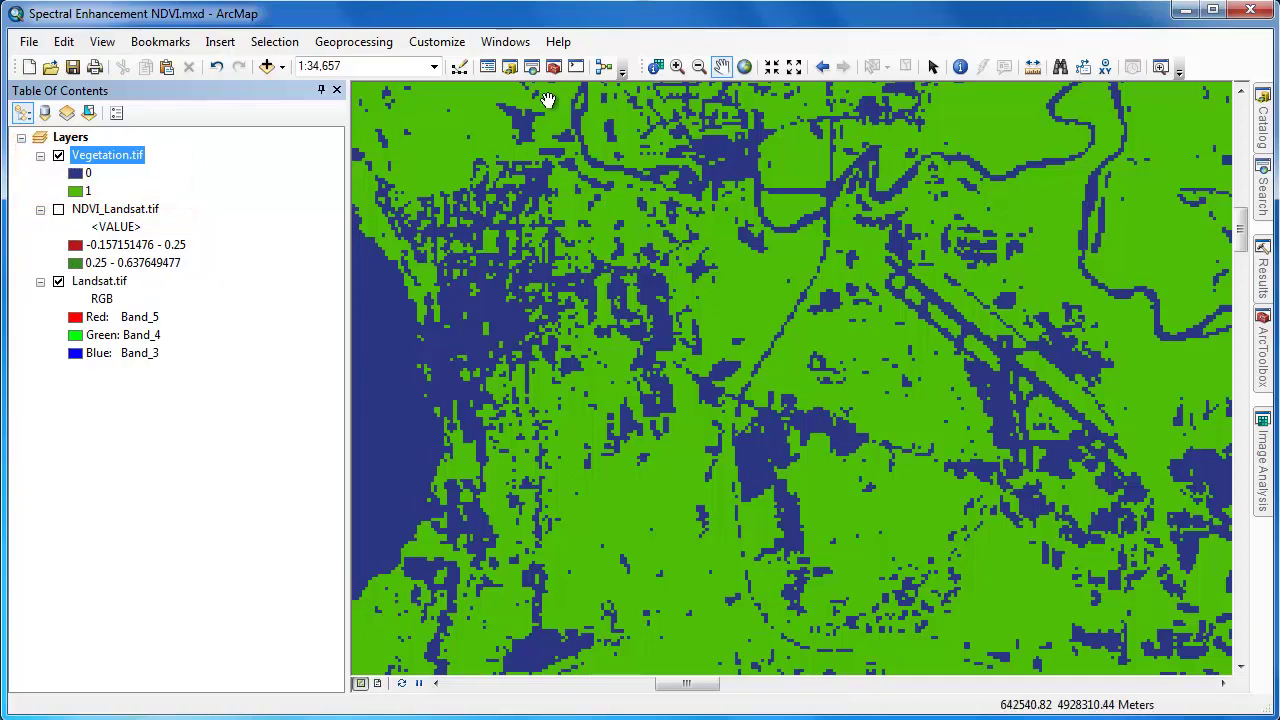
Step: Turn on the Effects toolbar and swipe Vegetation.tif to reveal the Landsat image underneath
right_click(623, 51)
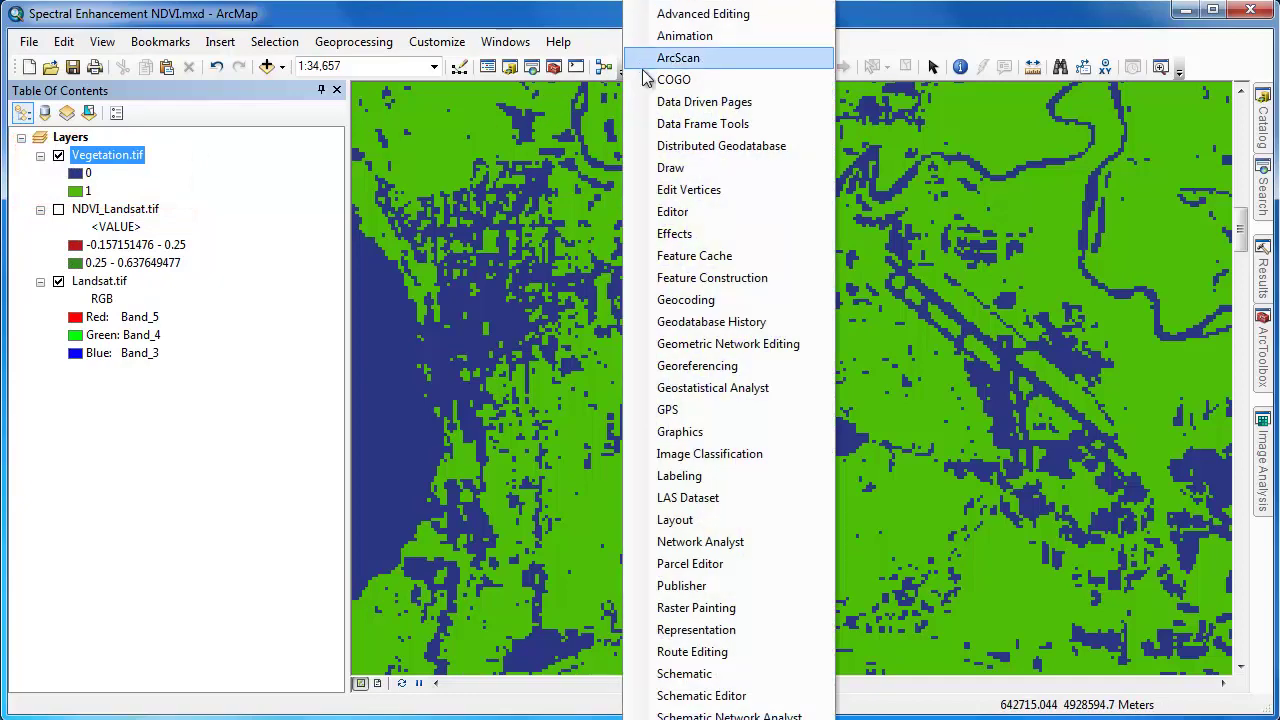
left_click(679, 234)
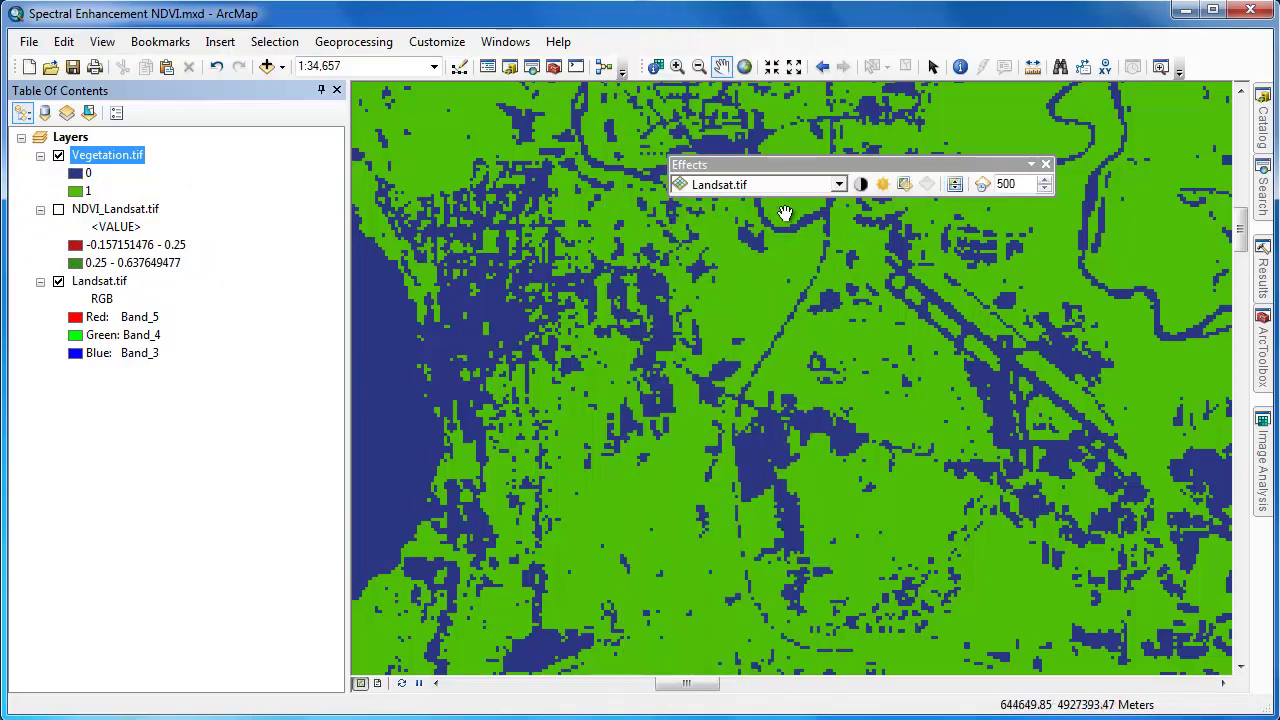
left_click(839, 185)
left_click(735, 202)
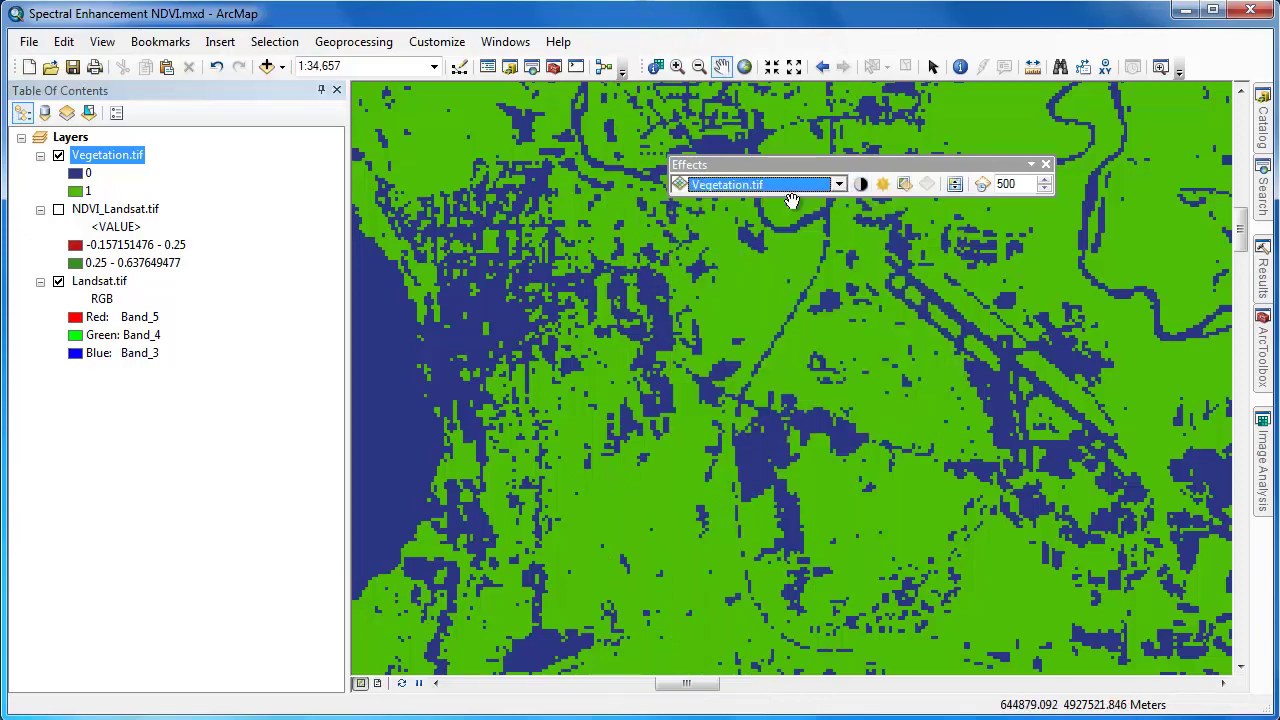
left_click(955, 185)
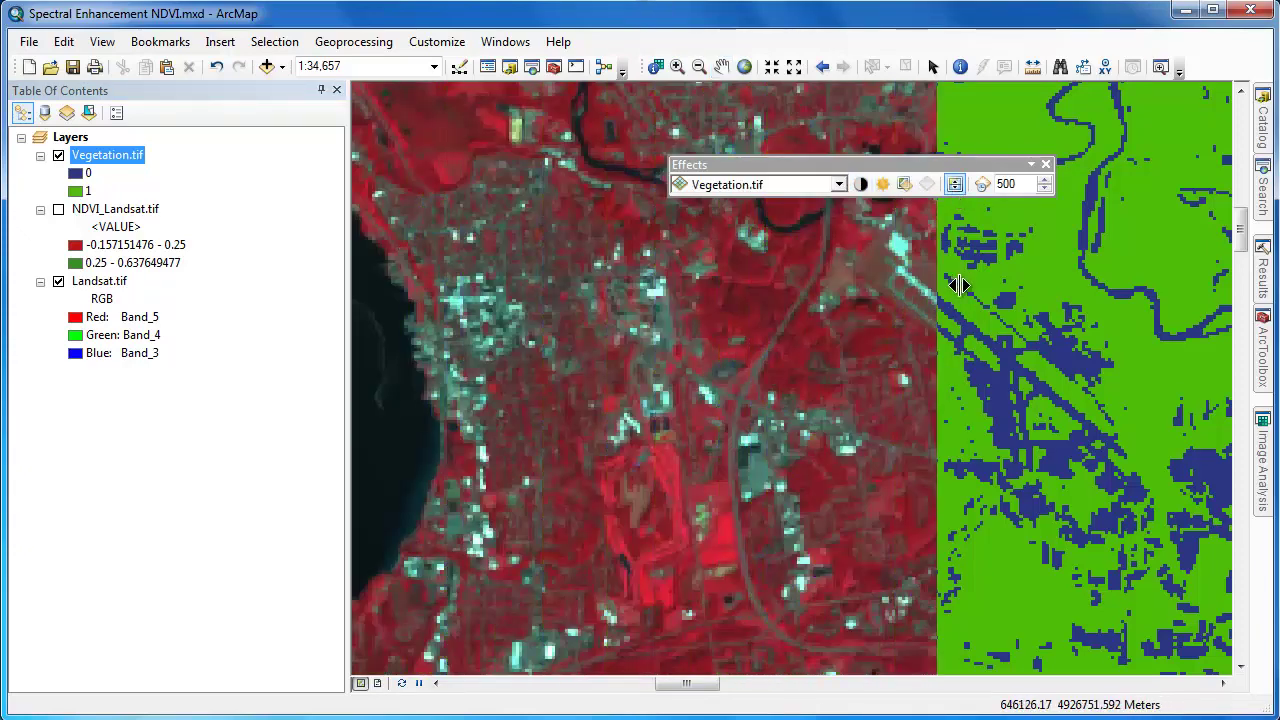